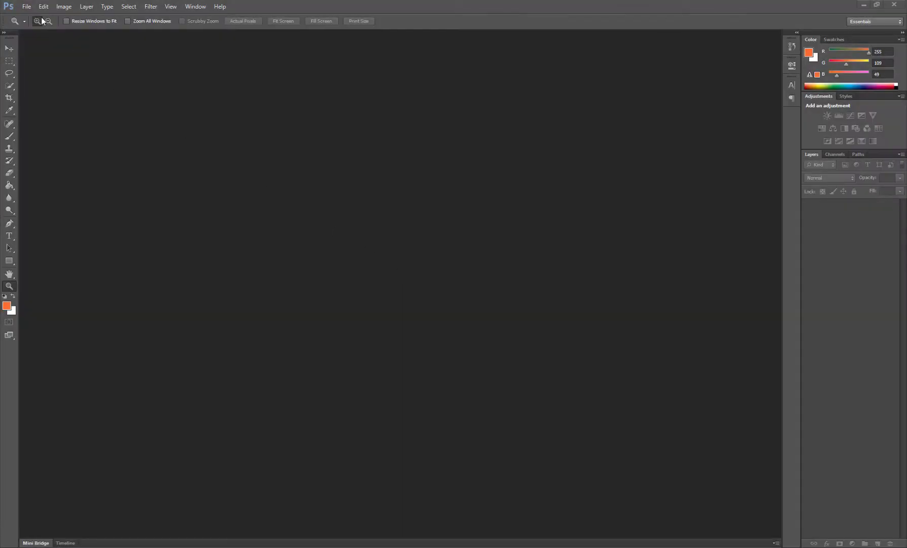
Step: Start a new 1000 × 1000 pixel, 72 ppi RGB document with a white background
{"action": "left_click", "coordinate": [27, 6]}
{"action": "left_click", "coordinate": [30, 14]}
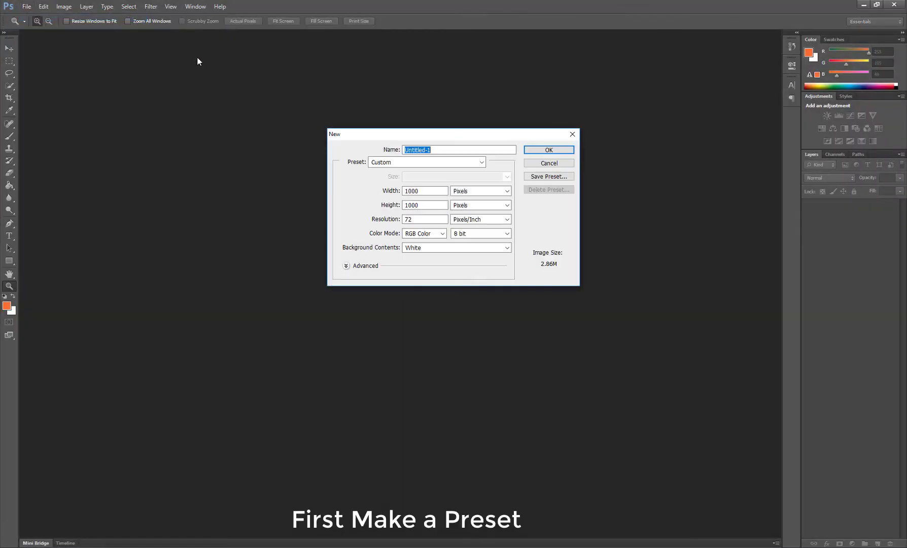
{"action": "double_click", "coordinate": [426, 191]}
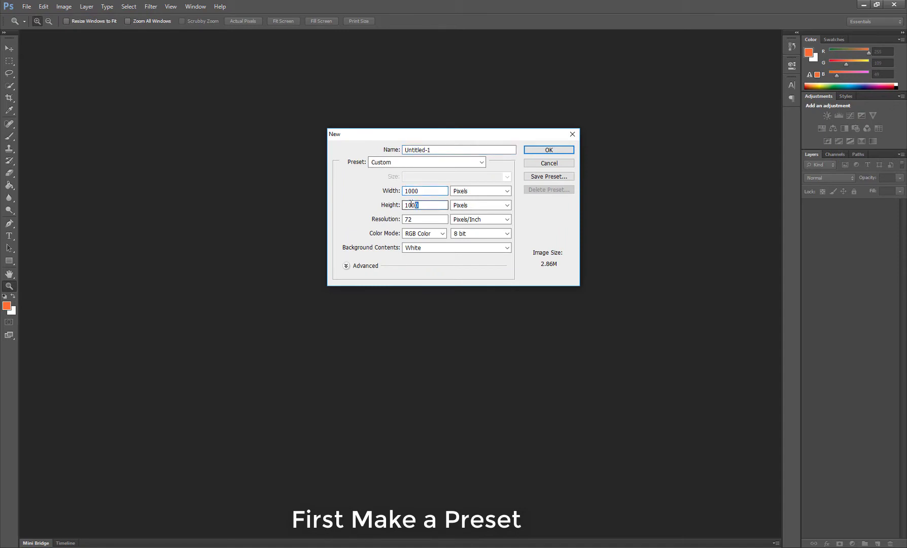
Step: Confirm the 1000 × 1000 document and cover it with a solid black (000000) Color Fill layer
{"action": "left_click", "coordinate": [537, 152]}
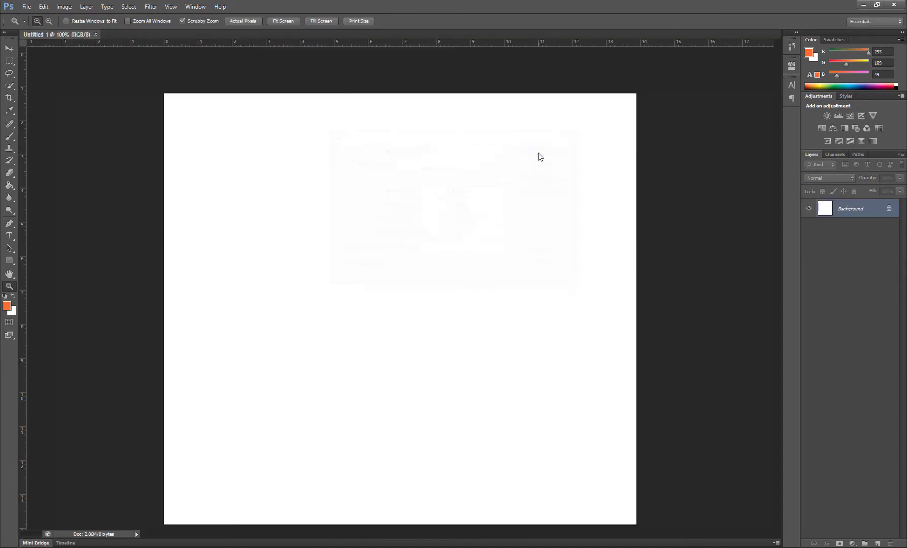
{"action": "left_click_drag", "start_coordinate": [459, 175], "coordinate": [448, 180]}
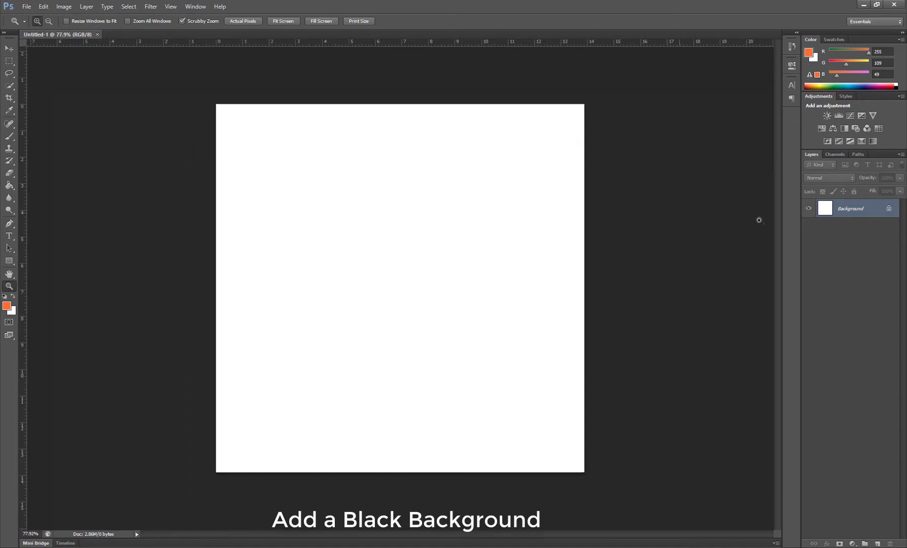
{"action": "left_click", "coordinate": [853, 543]}
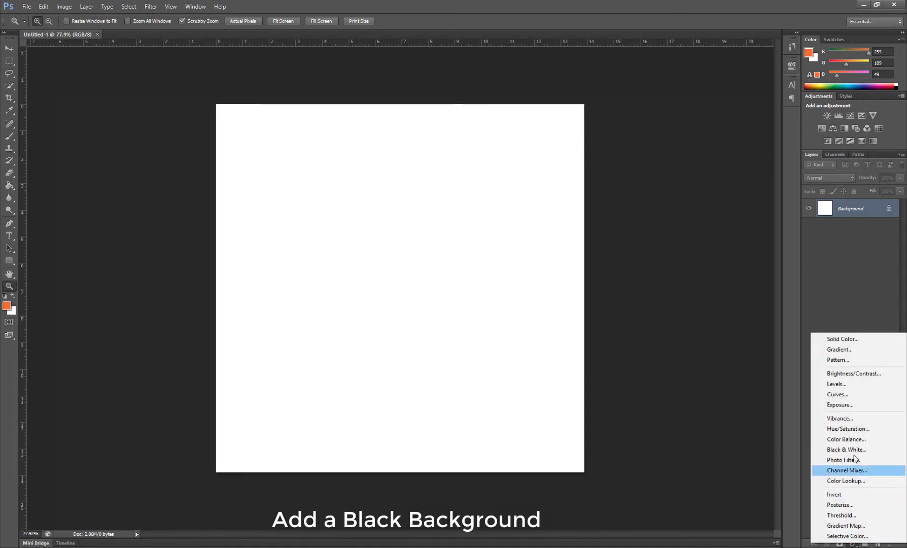
{"action": "left_click", "coordinate": [844, 336]}
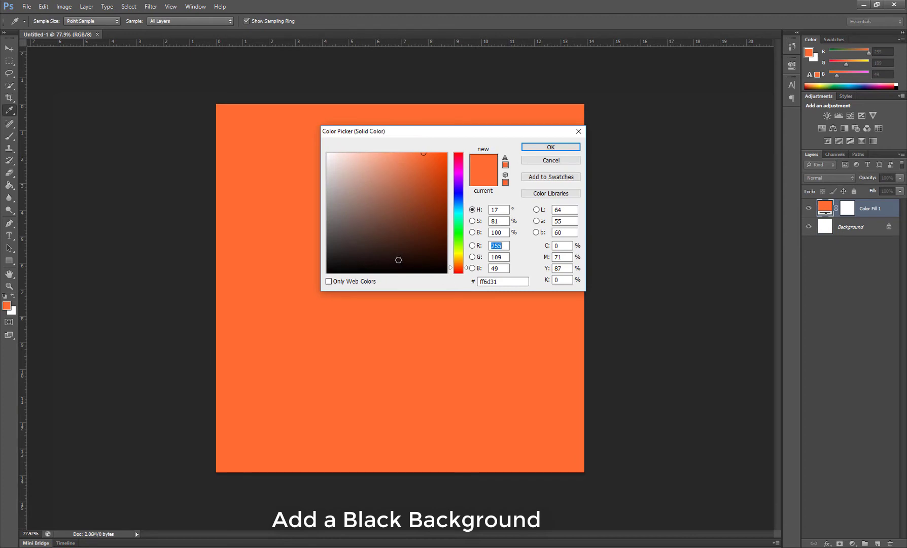
{"action": "left_click", "coordinate": [329, 272]}
{"action": "left_click", "coordinate": [538, 148]}
{"action": "key", "text": "z"}
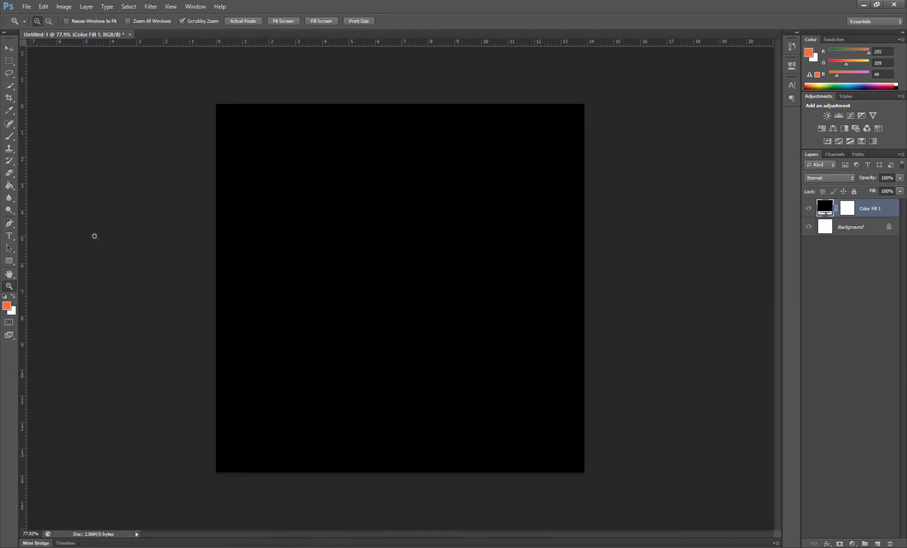
{"action": "left_click", "coordinate": [9, 235]}
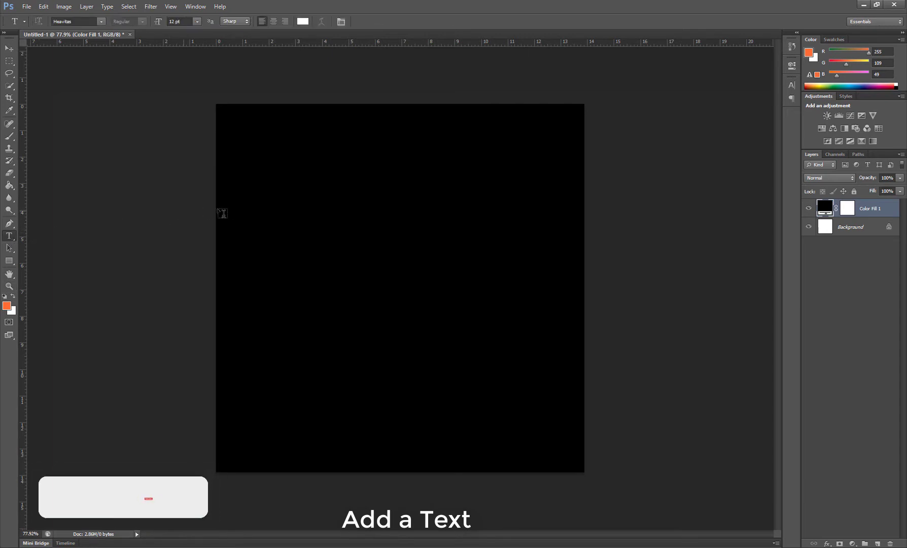
Step: Type white 'FBT' text on the canvas and scale it up large and taller
{"action": "left_click", "coordinate": [267, 252]}
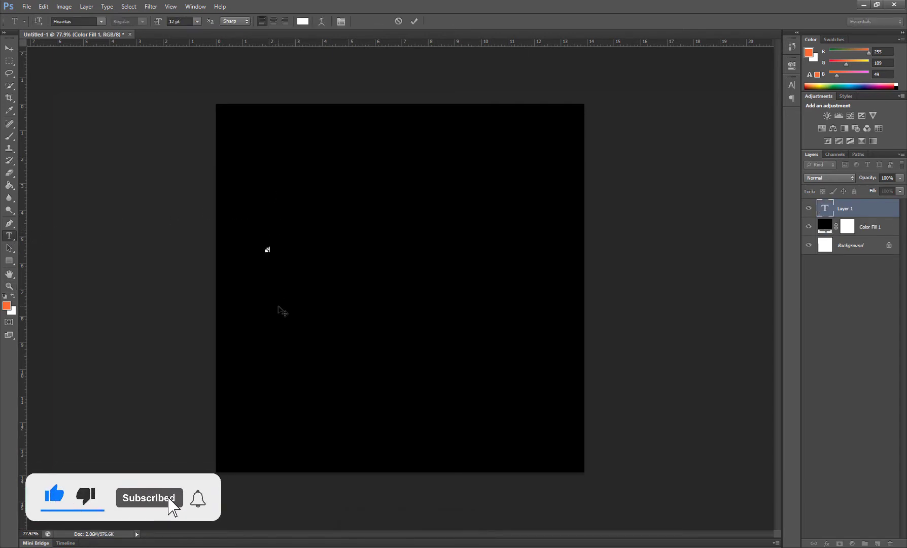
{"action": "type", "text": "TEXT"}
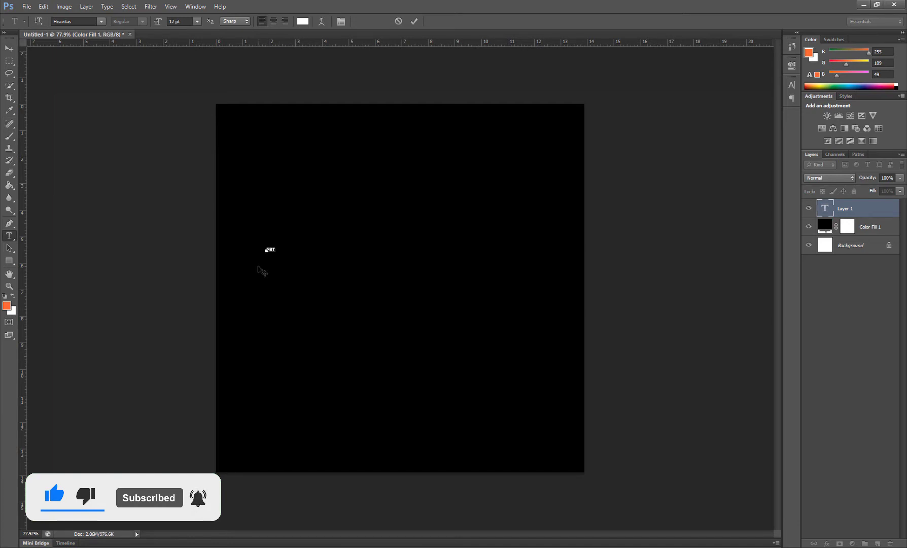
{"action": "left_click", "coordinate": [414, 21]}
{"action": "key", "text": "ctrl+t"}
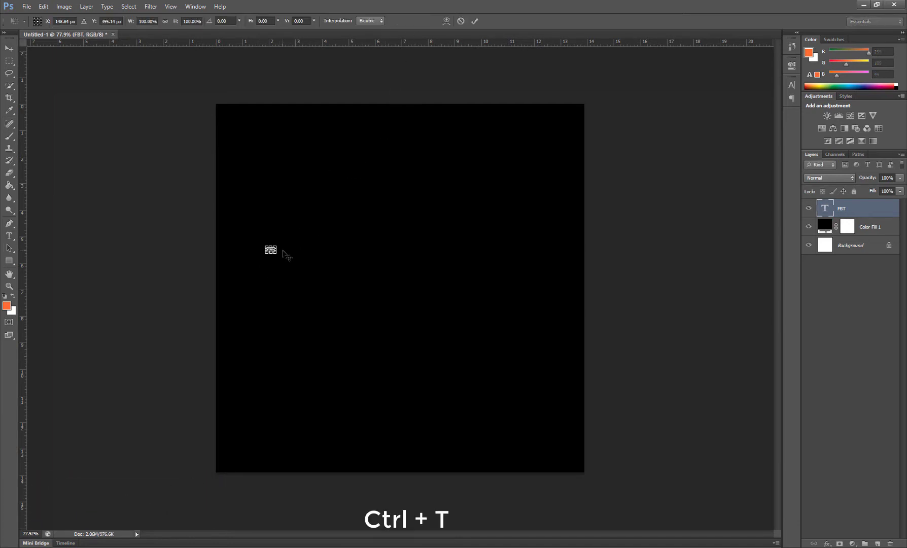
{"action": "left_click_drag", "start_coordinate": [279, 243], "coordinate": [462, 188]}
{"action": "left_click_drag", "start_coordinate": [353, 254], "coordinate": [354, 267]}
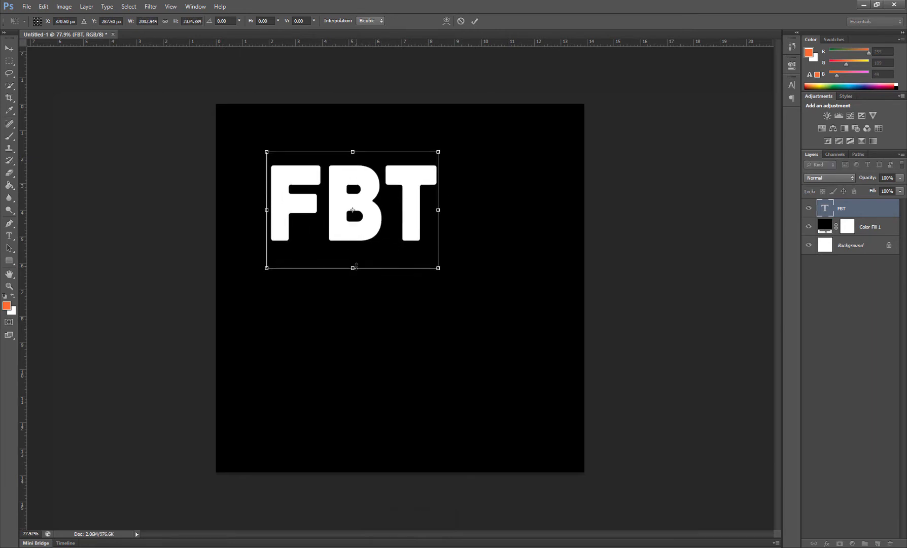
{"action": "left_click_drag", "start_coordinate": [353, 200], "coordinate": [384, 283]}
{"action": "left_click_drag", "start_coordinate": [470, 237], "coordinate": [518, 202]}
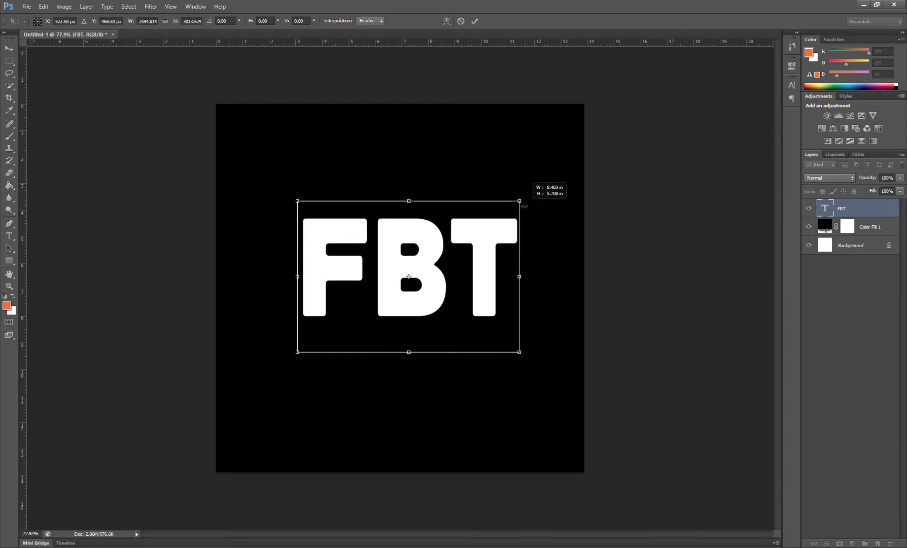
{"action": "left_click_drag", "start_coordinate": [435, 296], "coordinate": [421, 303]}
{"action": "left_click", "coordinate": [474, 21]}
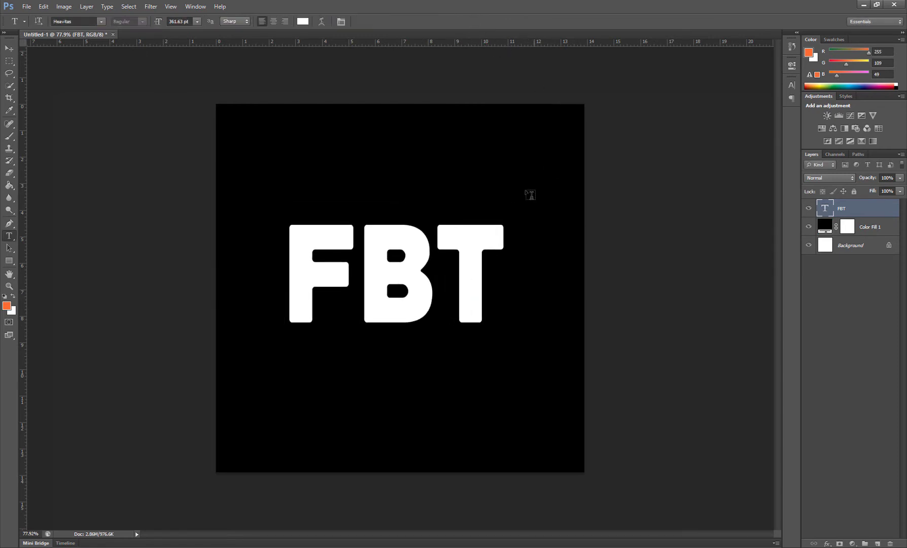
Step: Align the FBT text to the canvas's vertical centre and give it a final slight enlargement
{"action": "left_click", "coordinate": [883, 231]}
{"action": "key", "text": "ctrl+a"}
{"action": "left_click", "coordinate": [862, 208]}
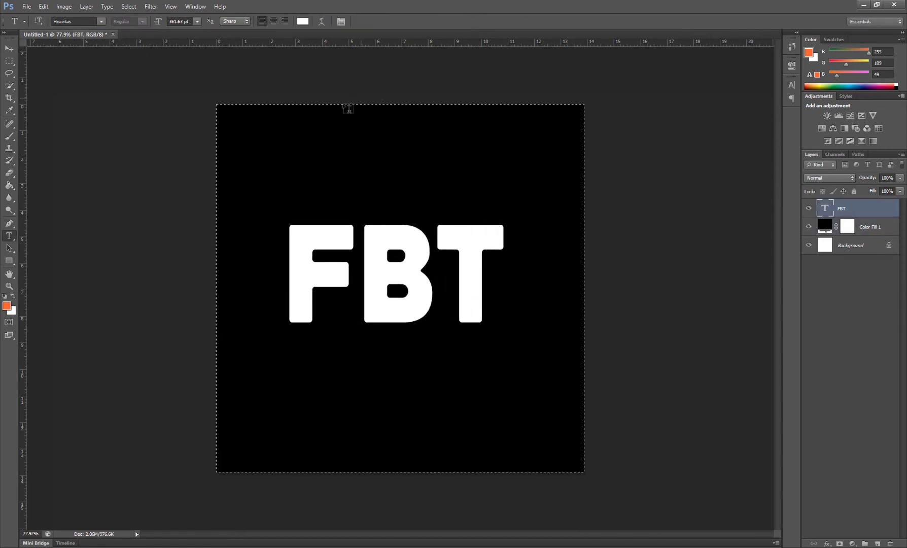
{"action": "key", "text": "v"}
{"action": "left_click", "coordinate": [199, 21]}
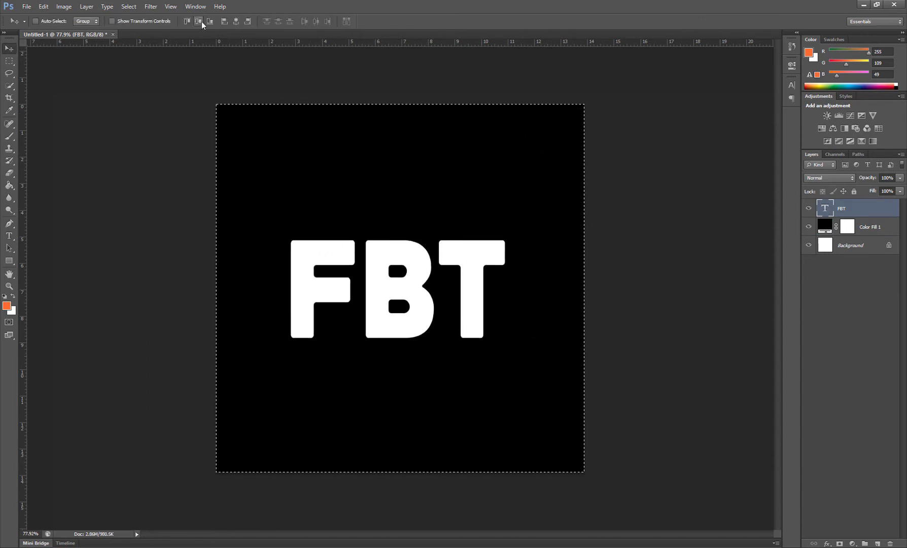
{"action": "key", "text": "ctrl+d"}
{"action": "key", "text": "ctrl+t"}
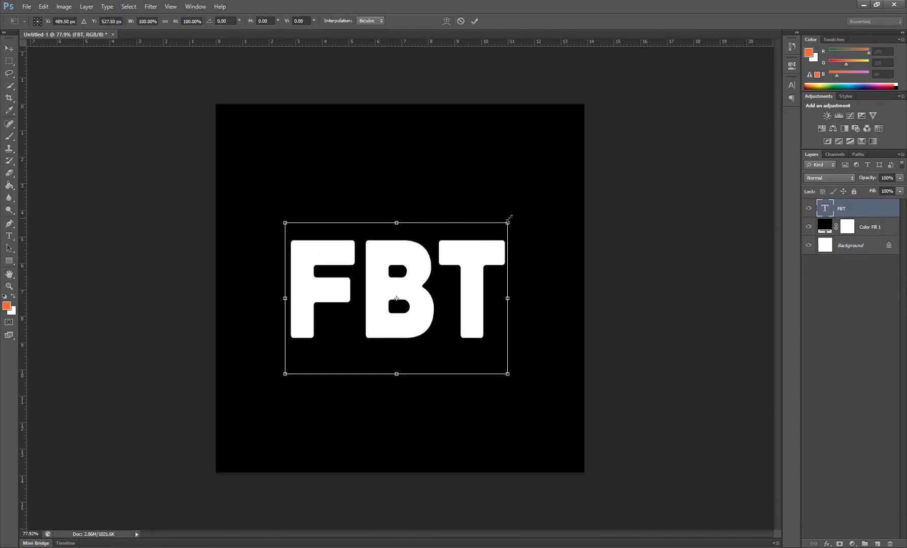
{"action": "left_click_drag", "start_coordinate": [510, 223], "coordinate": [526, 219]}
{"action": "left_click_drag", "start_coordinate": [406, 276], "coordinate": [402, 275]}
{"action": "key", "text": "Return"}
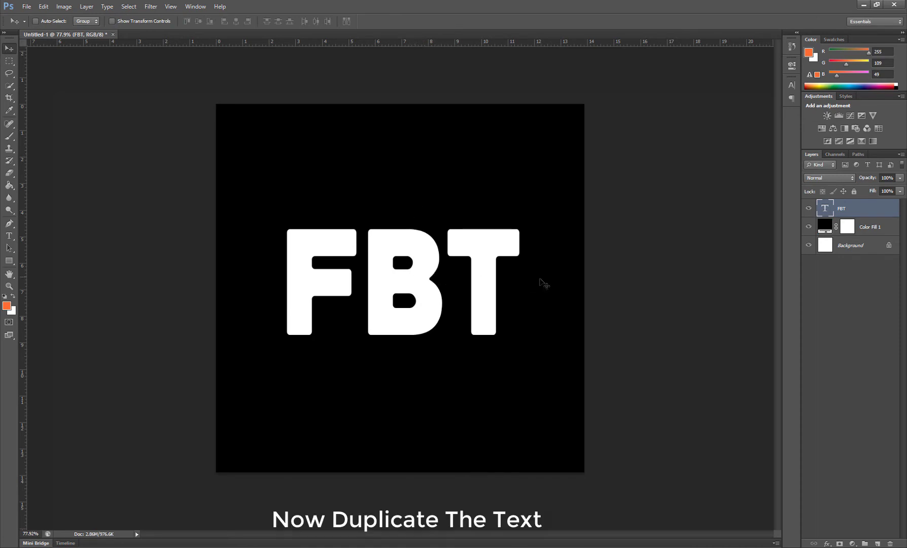
Step: Duplicate the FBT layer as 'FBT Purple'
{"action": "right_click", "coordinate": [863, 211]}
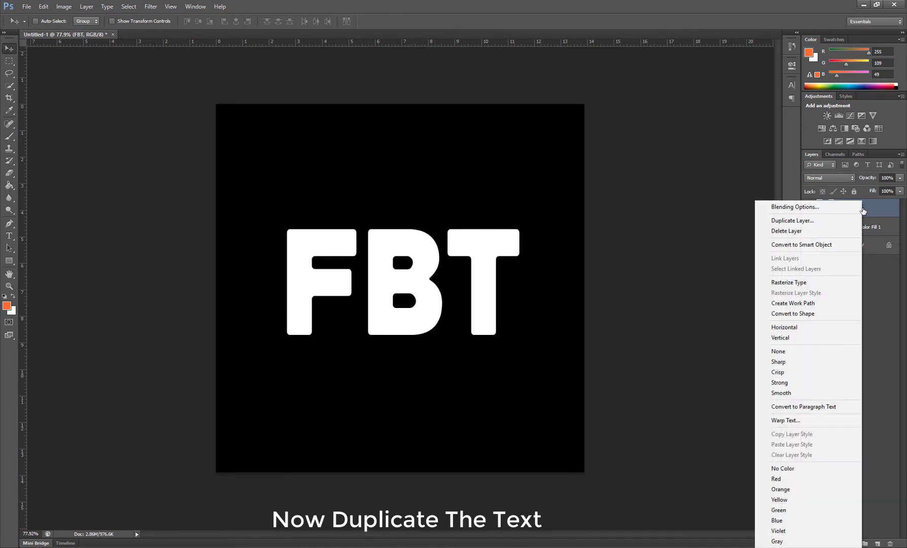
{"action": "left_click", "coordinate": [801, 221]}
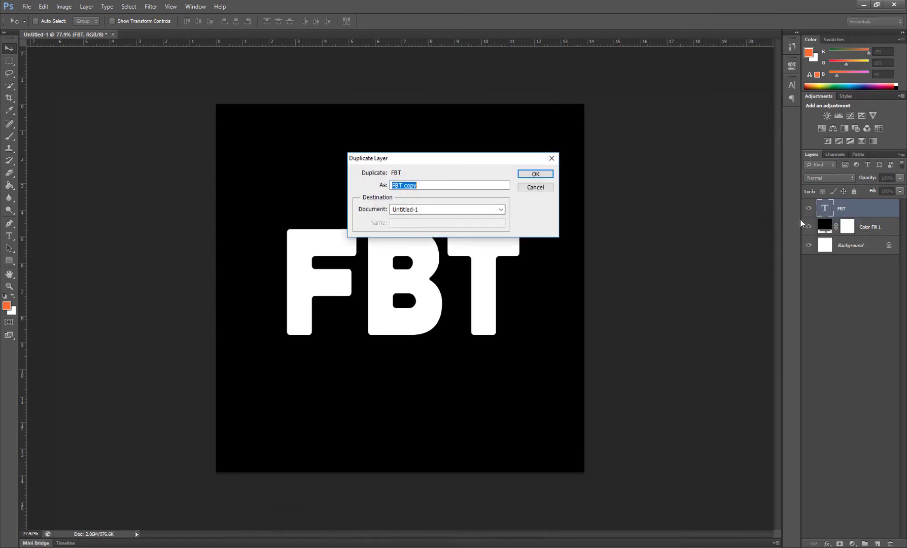
{"action": "left_click_drag", "start_coordinate": [433, 185], "coordinate": [404, 187]}
{"action": "type", "text": "Purple"}
{"action": "left_click", "coordinate": [523, 176]}
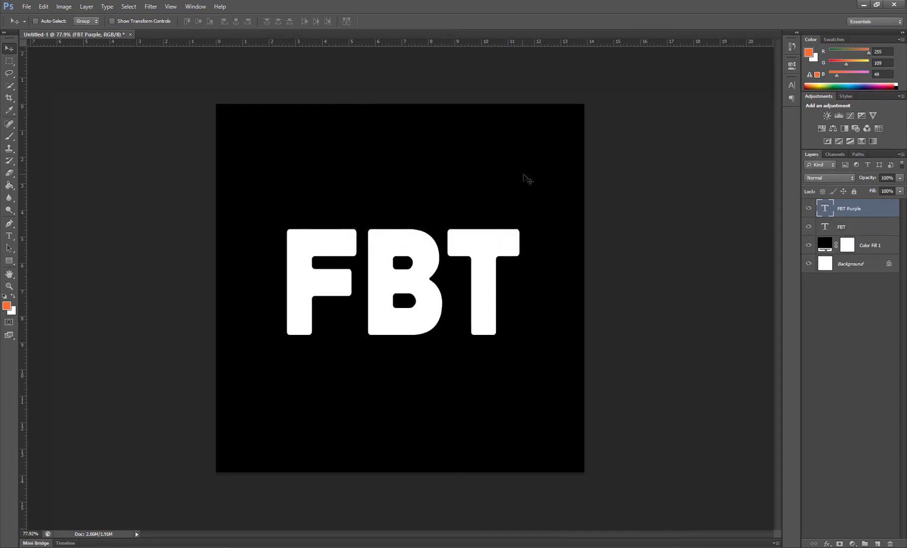
Step: Turn off the green channel in FBT Purple's blending options
{"action": "right_click", "coordinate": [865, 211]}
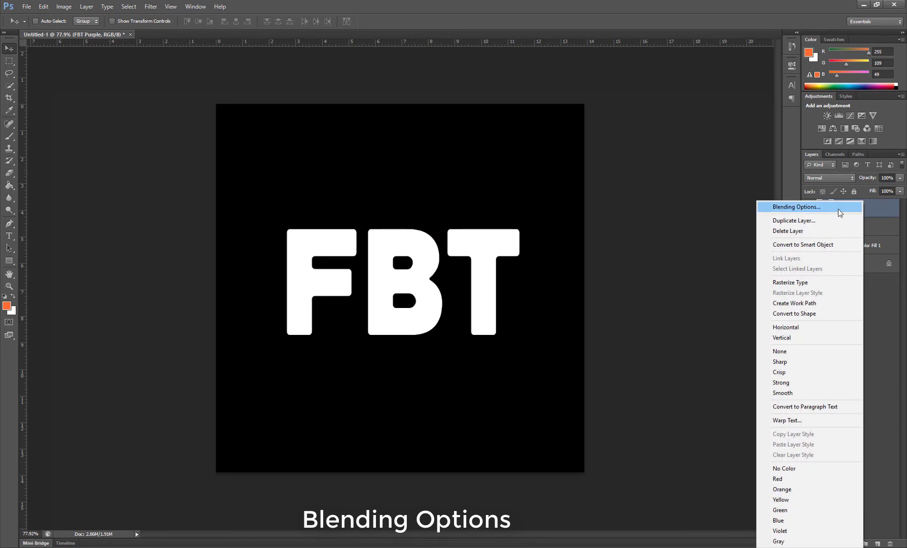
{"action": "left_click", "coordinate": [840, 207]}
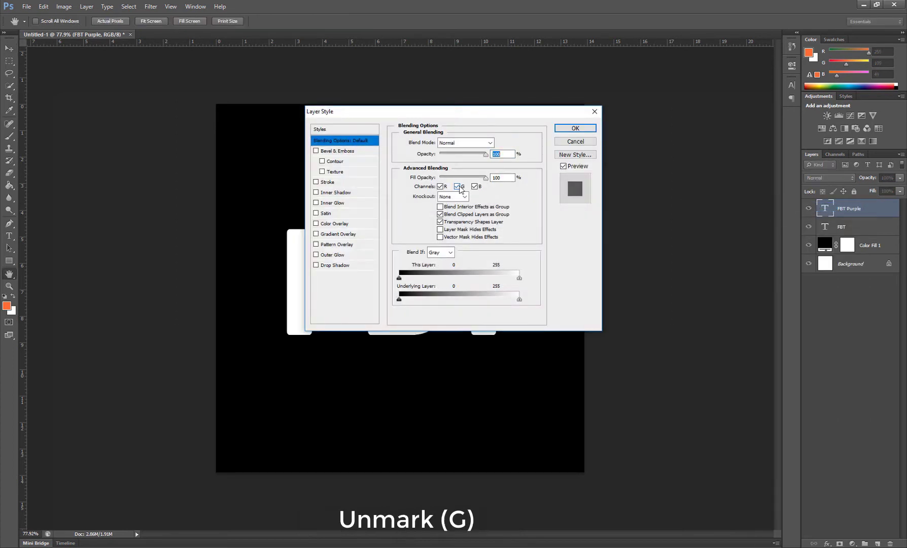
{"action": "left_click", "coordinate": [458, 187]}
{"action": "left_click", "coordinate": [561, 131]}
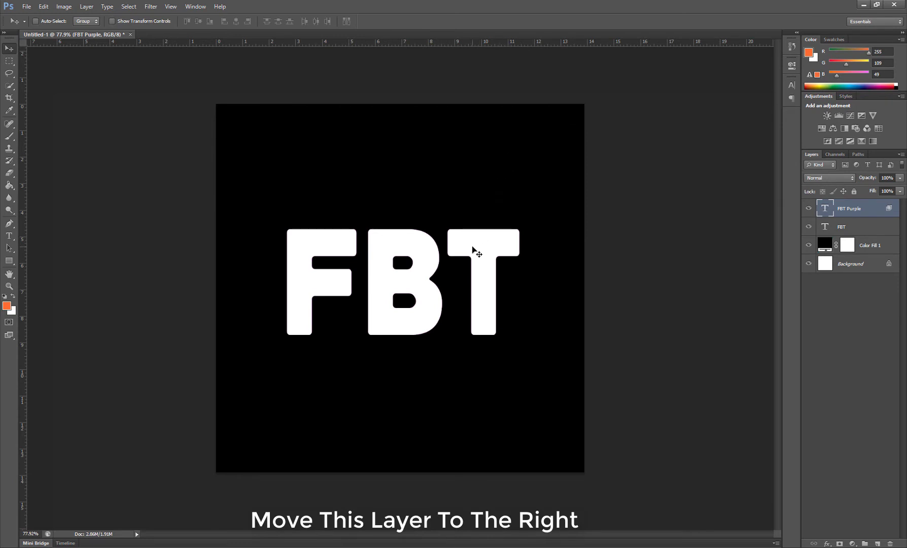
Step: Offset FBT Purple a few pixels right so magenta edges show
{"action": "left_click_drag", "start_coordinate": [473, 249], "coordinate": [478, 250]}
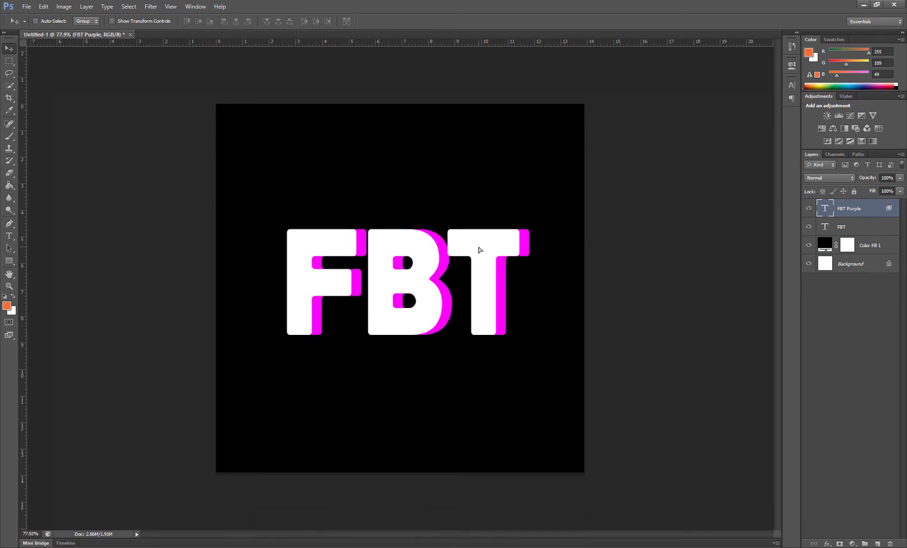
{"action": "key", "text": "Left"}
{"action": "key", "text": "Left"}
{"action": "key", "text": "Left"}
{"action": "key", "text": "Left"}
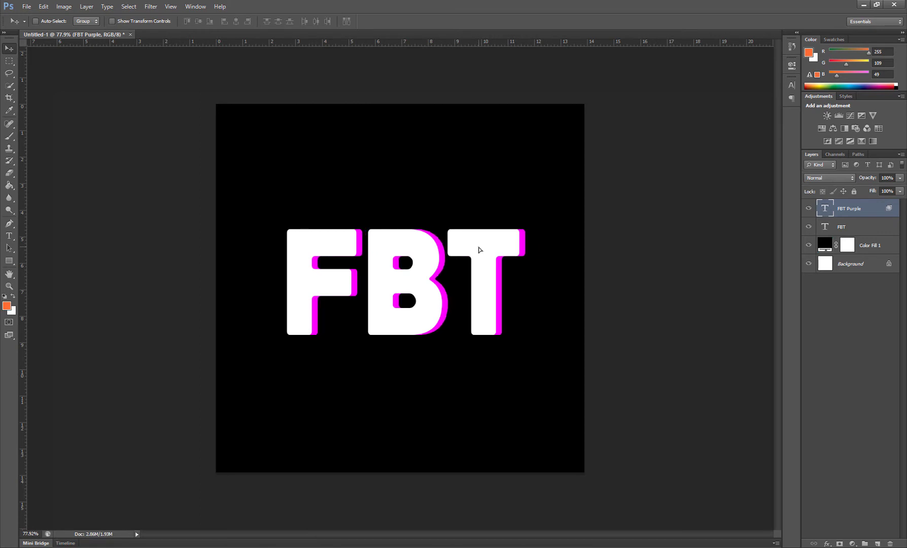
{"action": "key", "text": "Left"}
{"action": "key", "text": "Left"}
{"action": "key", "text": "Left"}
{"action": "key", "text": "Right"}
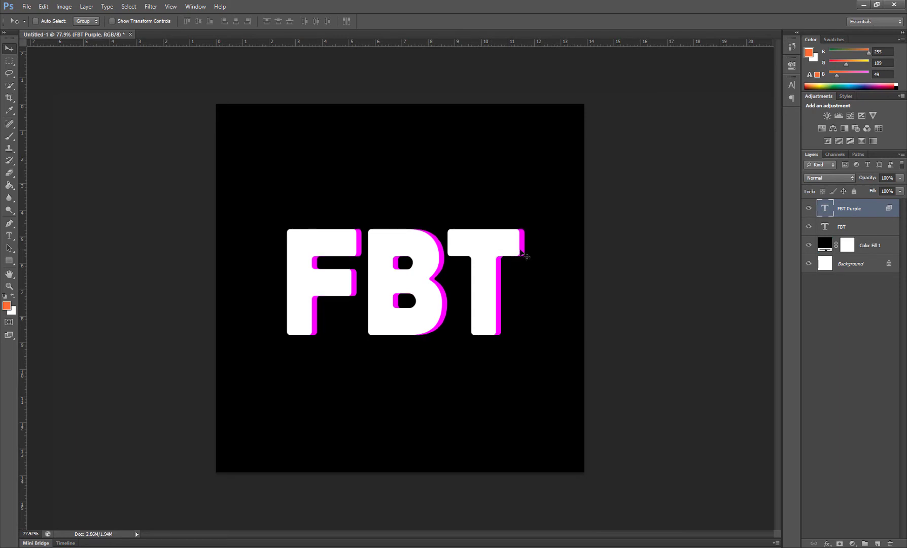
Step: Duplicate the original FBT layer as 'FBT Sky'
{"action": "left_click", "coordinate": [839, 229]}
{"action": "right_click", "coordinate": [837, 228]}
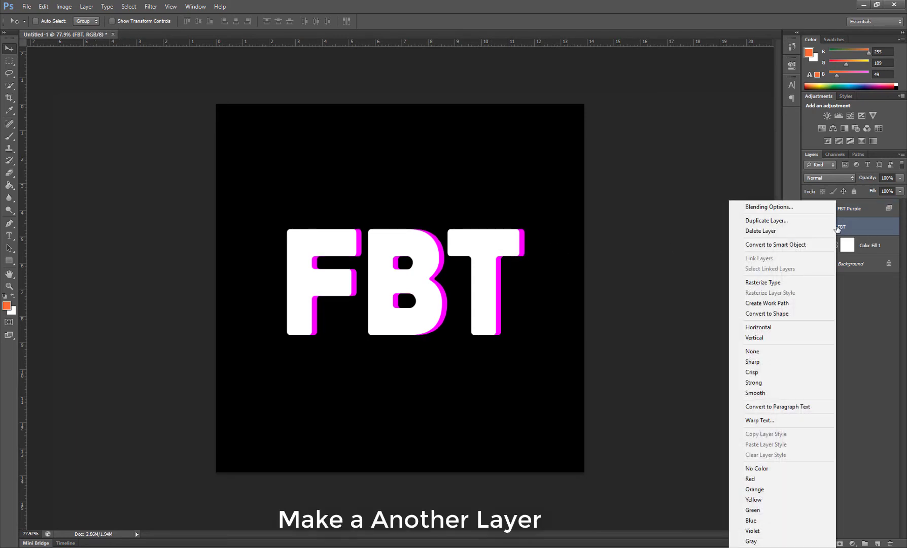
{"action": "left_click", "coordinate": [801, 220]}
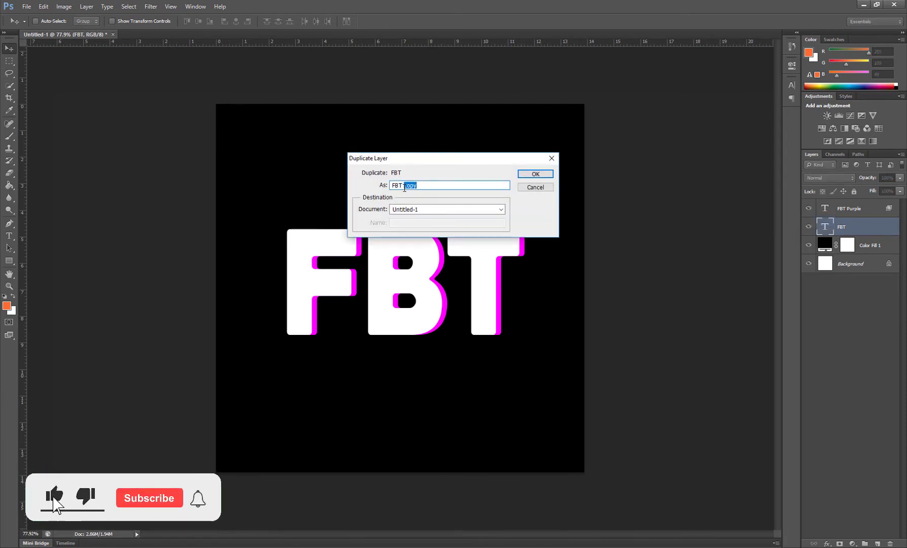
{"action": "type", "text": "BT Sky"}
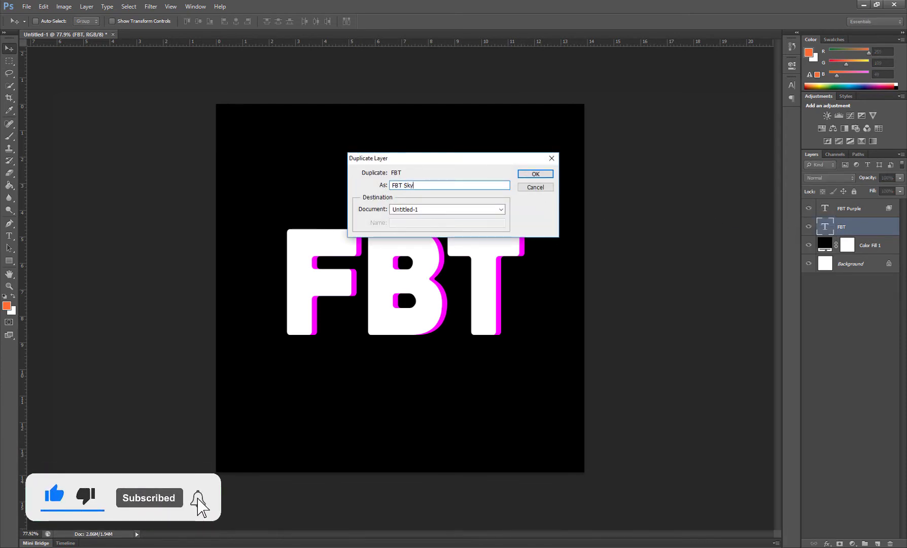
{"action": "key", "text": "Return"}
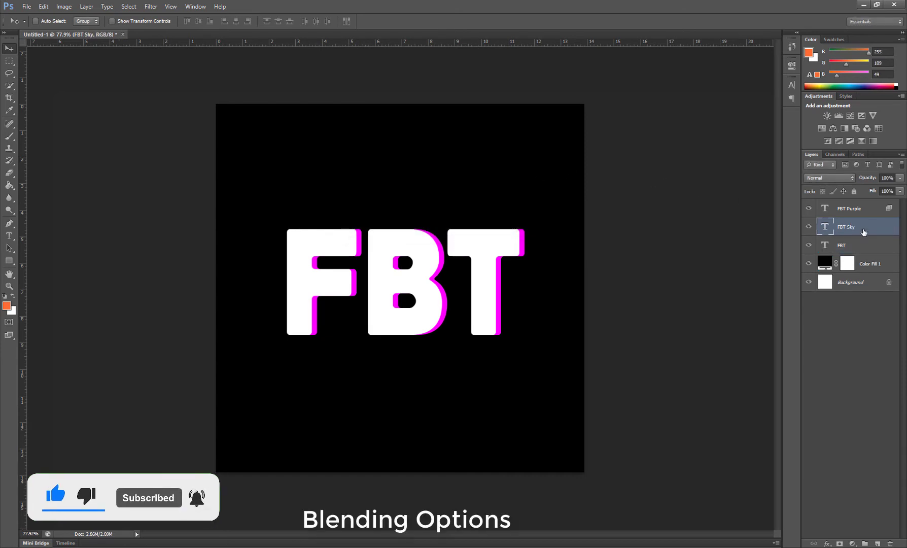
Step: Turn off FBT Sky's red channel and shift it left to reveal cyan edges
{"action": "double_click", "coordinate": [863, 231]}
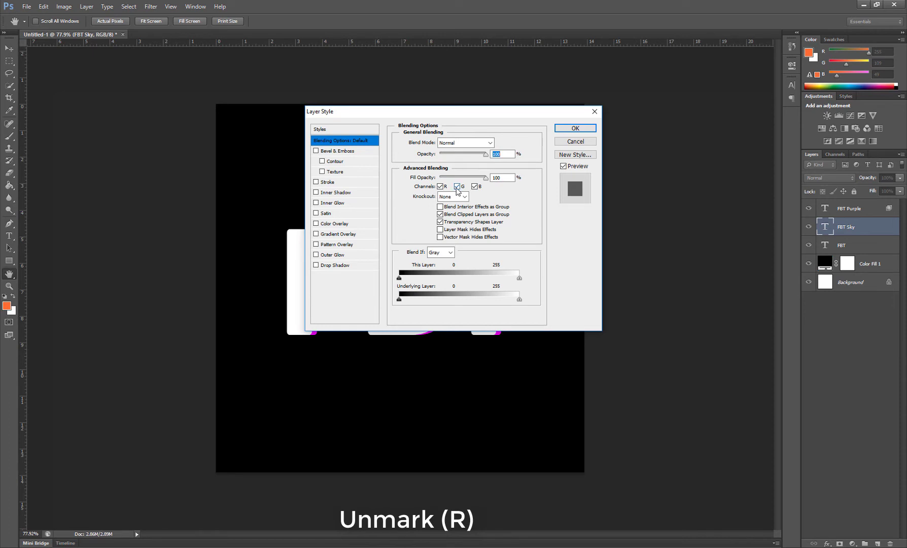
{"action": "left_click", "coordinate": [440, 188]}
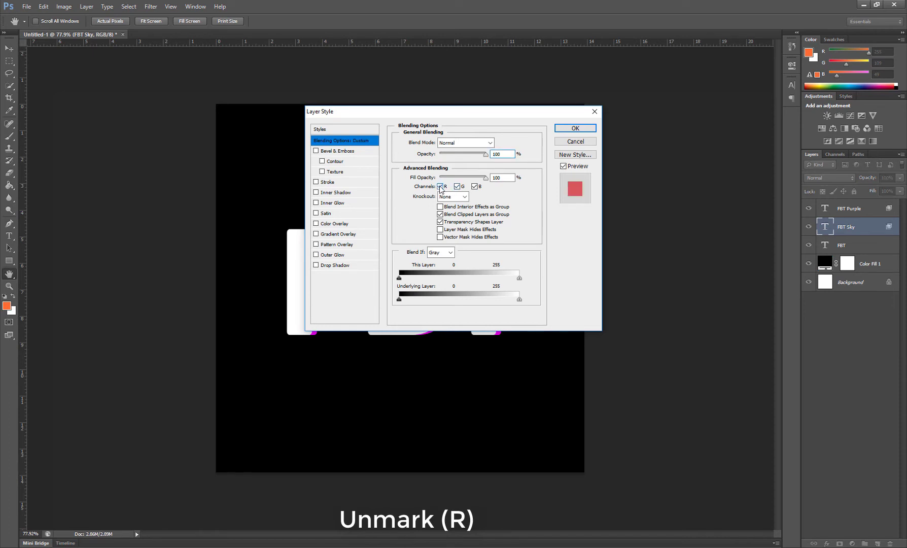
{"action": "left_click", "coordinate": [578, 127]}
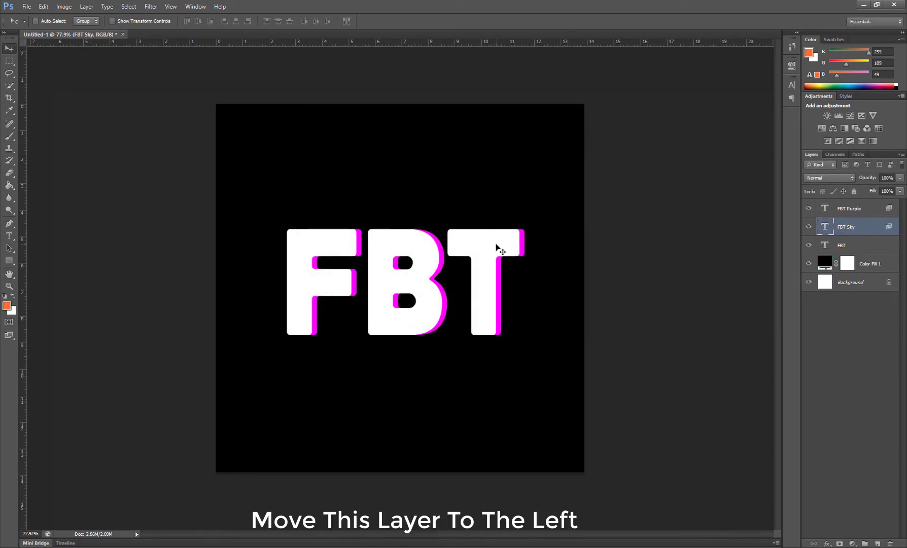
{"action": "left_click_drag", "start_coordinate": [497, 247], "coordinate": [492, 247]}
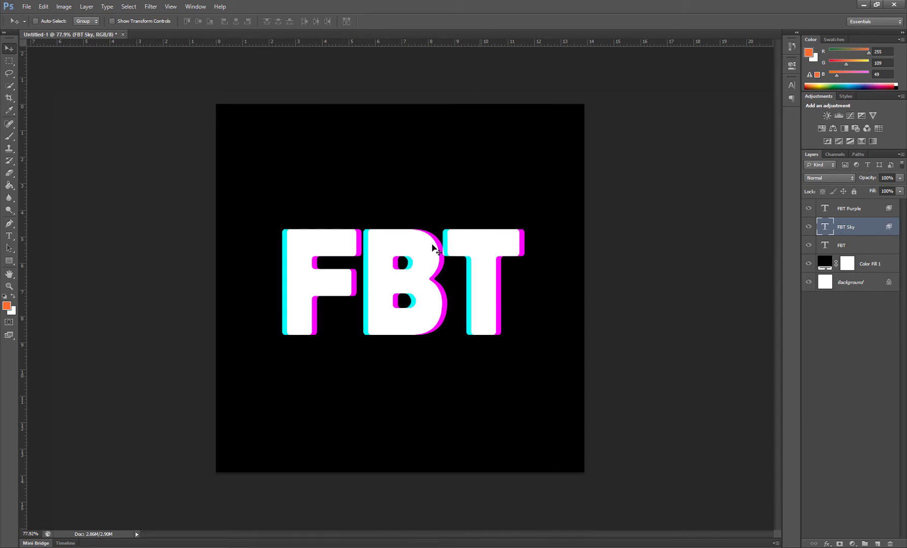
{"action": "left_click", "coordinate": [844, 312]}
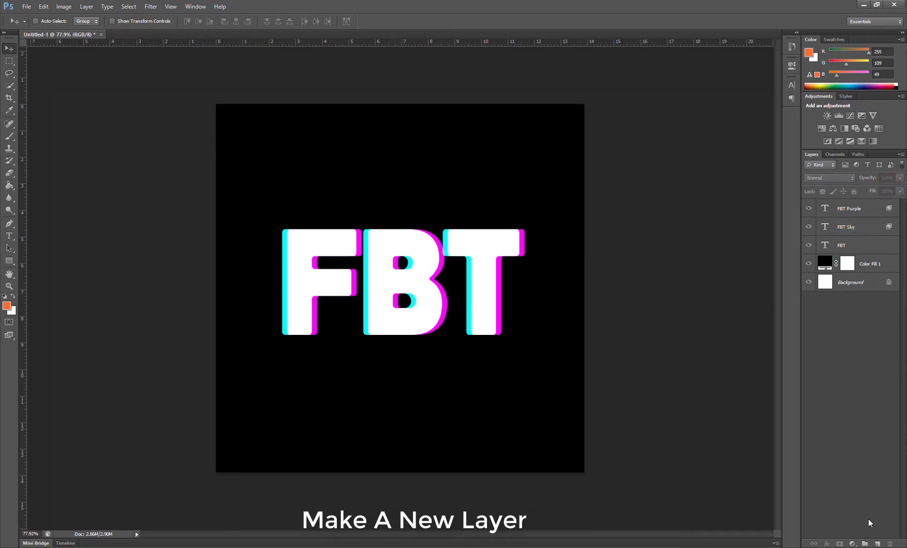
Step: Add an empty layer and merge it with FBT, FBT Sky and FBT Purple into Layer 1
{"action": "left_click", "coordinate": [876, 543]}
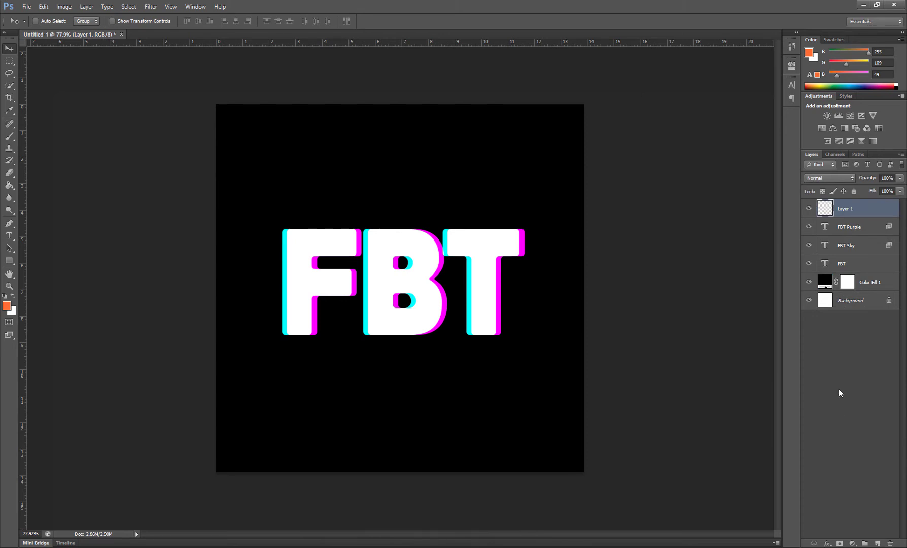
{"action": "left_click", "coordinate": [850, 270]}
{"action": "left_click", "coordinate": [845, 246], "text": "shift"}
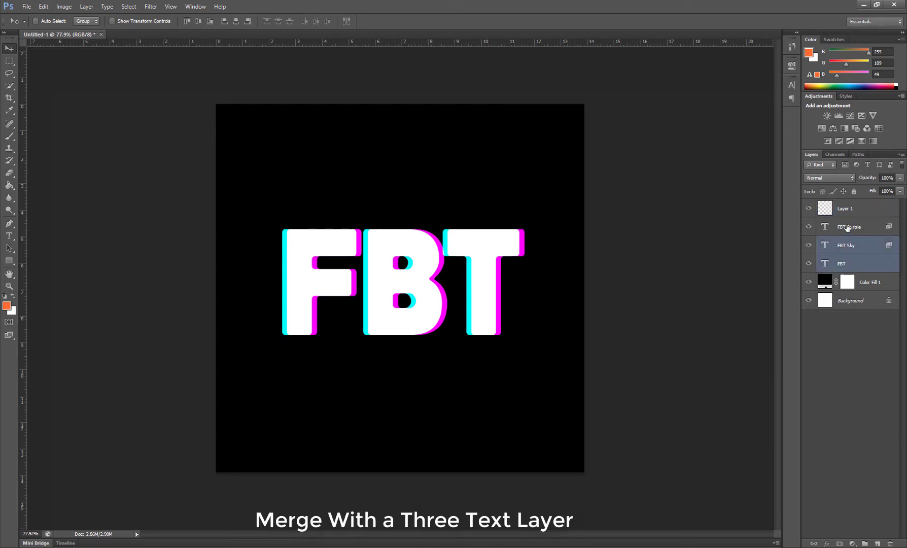
{"action": "left_click", "coordinate": [847, 226], "text": "shift"}
{"action": "left_click", "coordinate": [849, 209], "text": "shift"}
{"action": "right_click", "coordinate": [849, 210]}
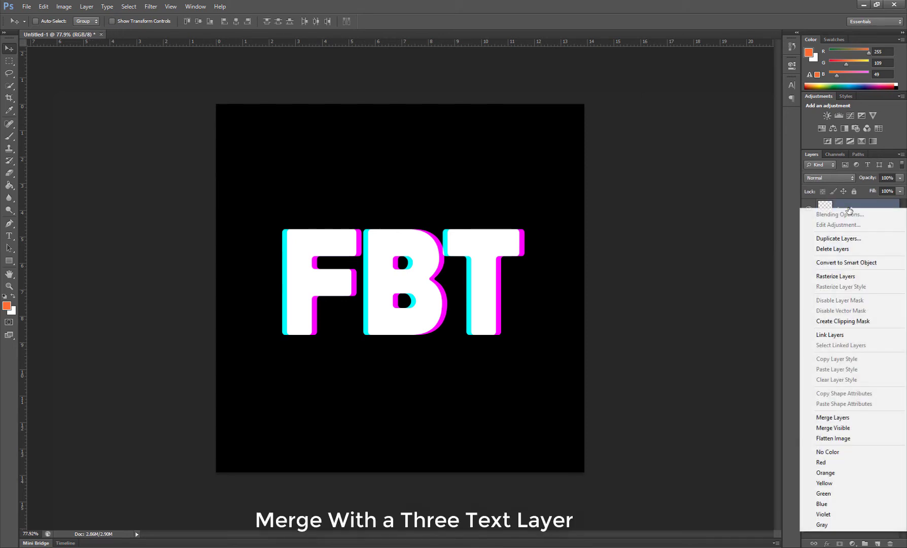
{"action": "left_click", "coordinate": [831, 418]}
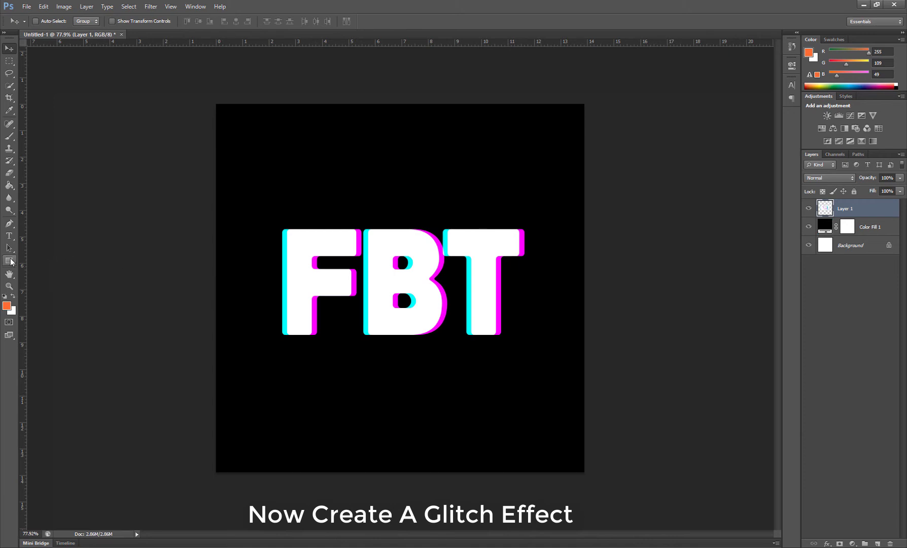
Step: Slice a thin strip across the top of FBT and shift it left
{"action": "left_click", "coordinate": [9, 61]}
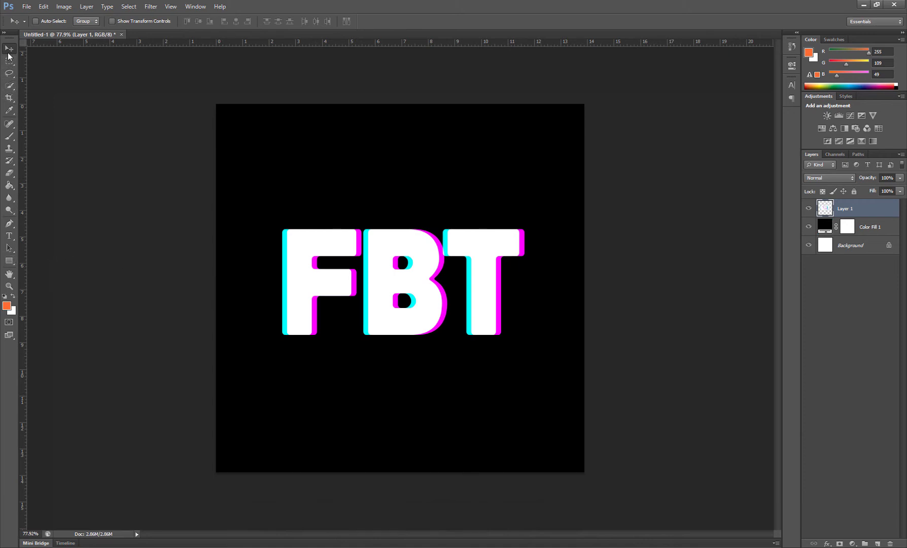
{"action": "left_click", "coordinate": [10, 61]}
{"action": "left_click_drag", "start_coordinate": [276, 237], "coordinate": [454, 241]}
{"action": "key", "text": "v"}
{"action": "left_click_drag", "start_coordinate": [381, 240], "coordinate": [373, 240]}
{"action": "key", "text": "Left"}
{"action": "key", "text": "Left"}
{"action": "key", "text": "Left"}
{"action": "key", "text": "ctrl+d"}
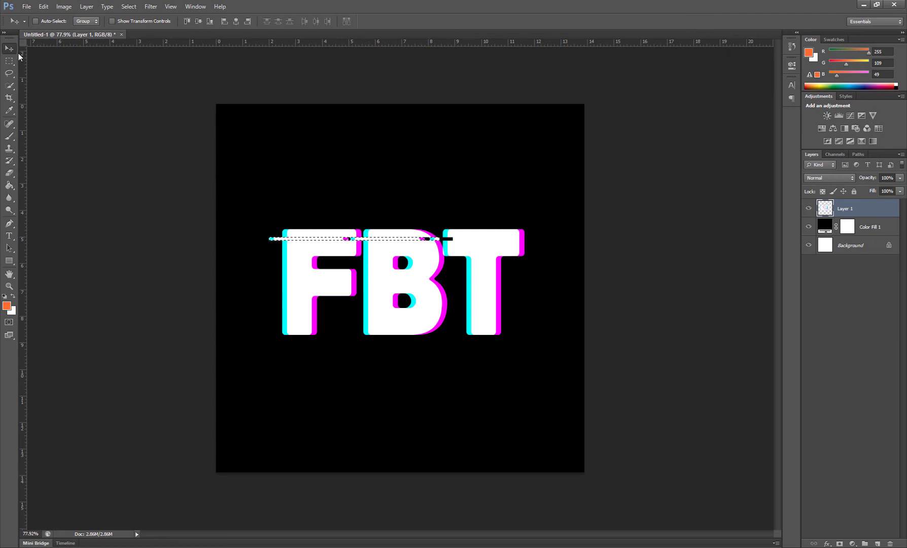
Step: Slice a thin strip across the top of the T and nudge it right
{"action": "key", "text": "m"}
{"action": "left_click_drag", "start_coordinate": [429, 250], "coordinate": [530, 254]}
{"action": "key", "text": "v"}
{"action": "key", "text": "Right"}
{"action": "key", "text": "Right"}
{"action": "key", "text": "Right"}
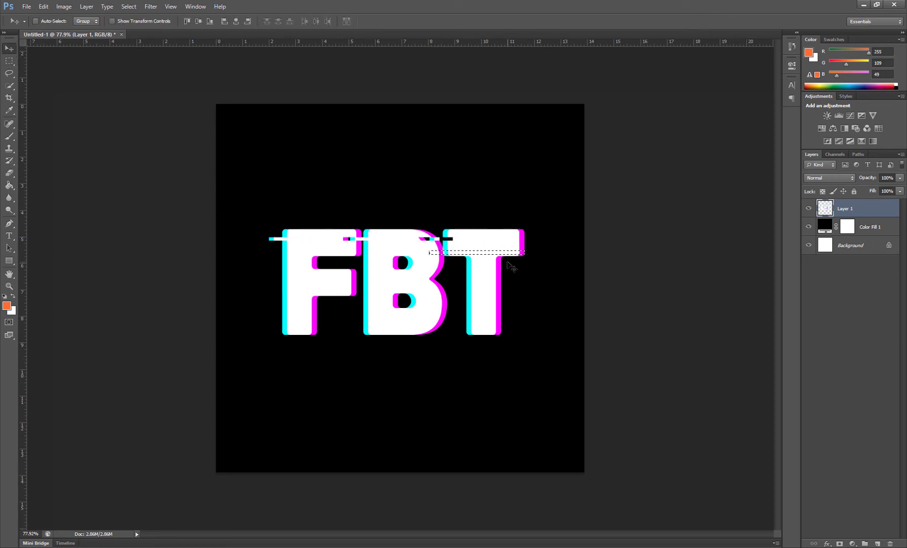
{"action": "key", "text": "Right"}
{"action": "key", "text": "Right"}
{"action": "key", "text": "Right"}
Step: Slice strips across the F and lower across the B and T for sideways offsets
{"action": "key", "text": "Right"}
{"action": "key", "text": "Right"}
{"action": "key", "text": "Right"}
{"action": "key", "text": "Right"}
{"action": "left_click", "coordinate": [9, 61]}
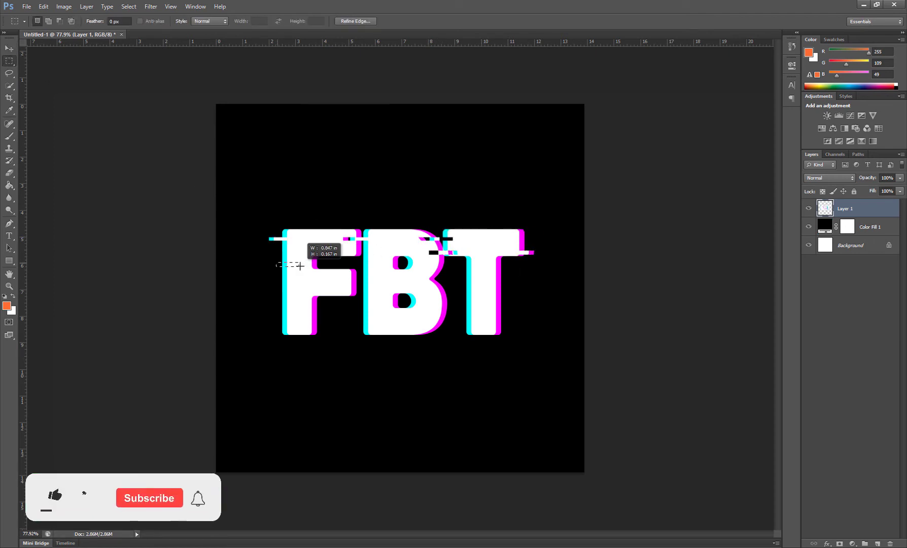
{"action": "mouse_move", "coordinate": [283, 262]}
{"action": "left_mouse_down"}
{"action": "mouse_move", "coordinate": [320, 264]}
{"action": "mouse_move", "coordinate": [359, 283]}
{"action": "mouse_move", "coordinate": [449, 280]}
{"action": "left_mouse_up"}
{"action": "key", "text": "v"}
{"action": "key", "text": "Right"}
{"action": "key", "text": "Right"}
{"action": "key", "text": "Right"}
{"action": "left_click", "coordinate": [9, 61]}
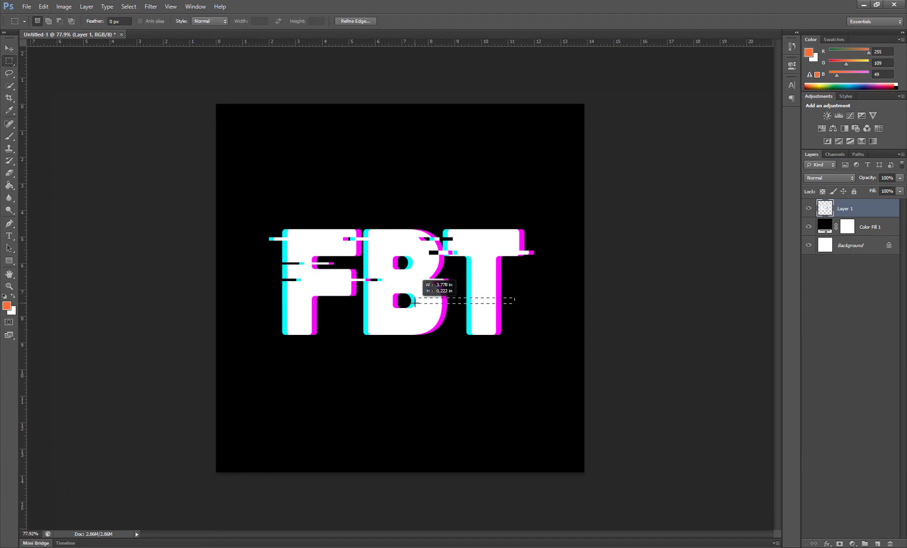
{"action": "left_click_drag", "start_coordinate": [497, 298], "coordinate": [406, 302]}
{"action": "key", "text": "v"}
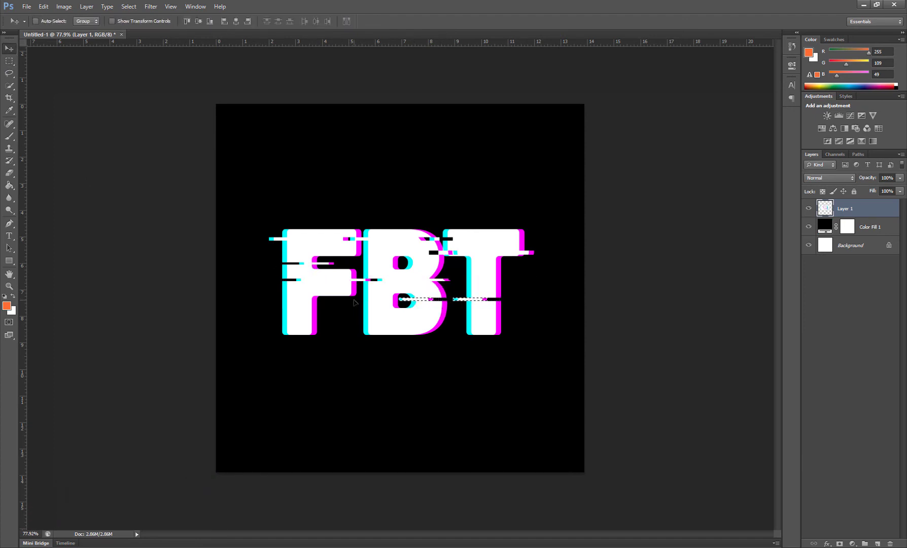
Step: Offset further slices across F and B, the bottom of B and a sliver of T, then deselect
{"action": "key", "text": "m"}
{"action": "mouse_move", "coordinate": [388, 315]}
{"action": "left_mouse_down"}
{"action": "mouse_move", "coordinate": [278, 321]}
{"action": "mouse_move", "coordinate": [320, 305]}
{"action": "left_mouse_up"}
{"action": "key", "text": "v"}
{"action": "key", "text": "m"}
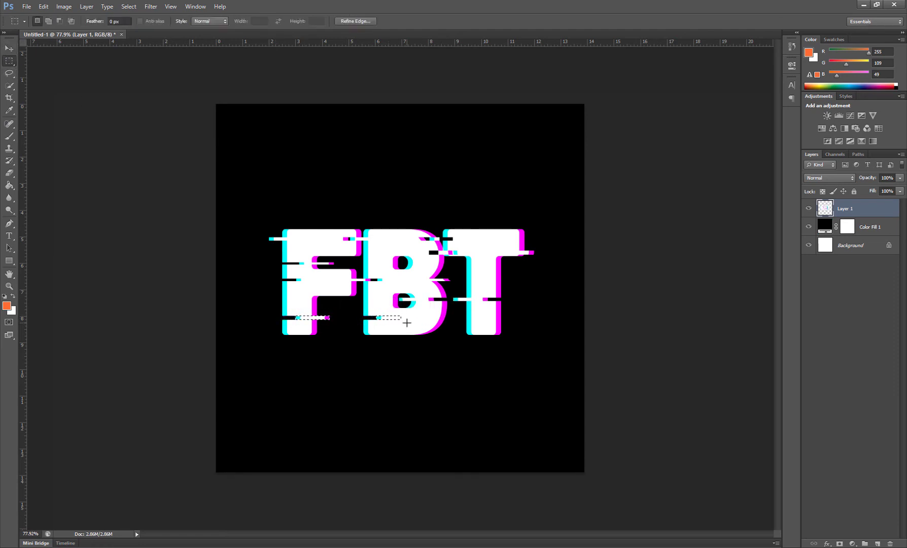
{"action": "left_click_drag", "start_coordinate": [443, 320], "coordinate": [428, 324]}
{"action": "key", "text": "v"}
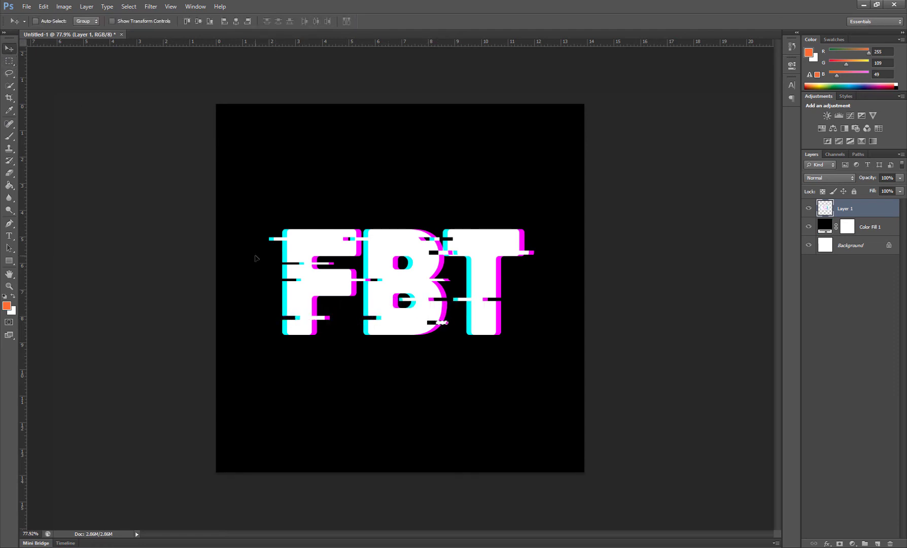
{"action": "left_click", "coordinate": [9, 62]}
{"action": "left_click_drag", "start_coordinate": [482, 231], "coordinate": [477, 256]}
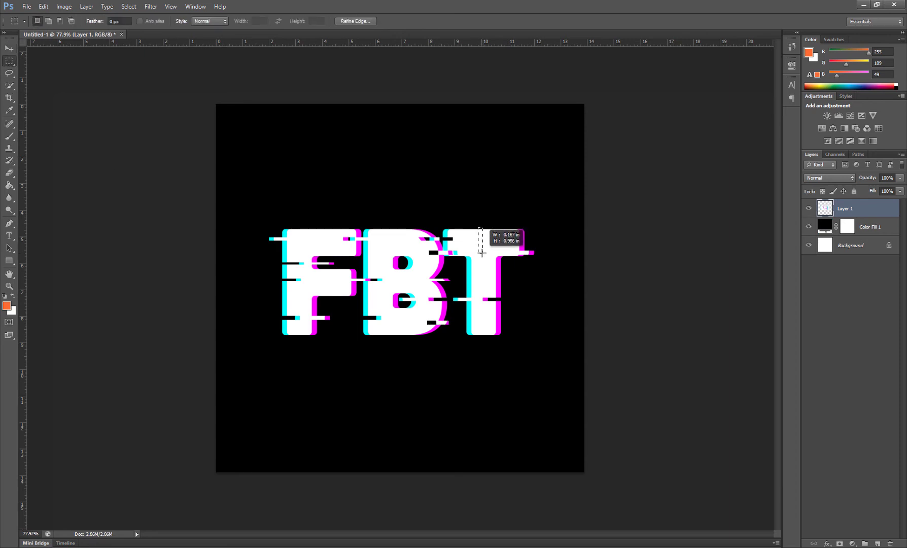
{"action": "key", "text": "v"}
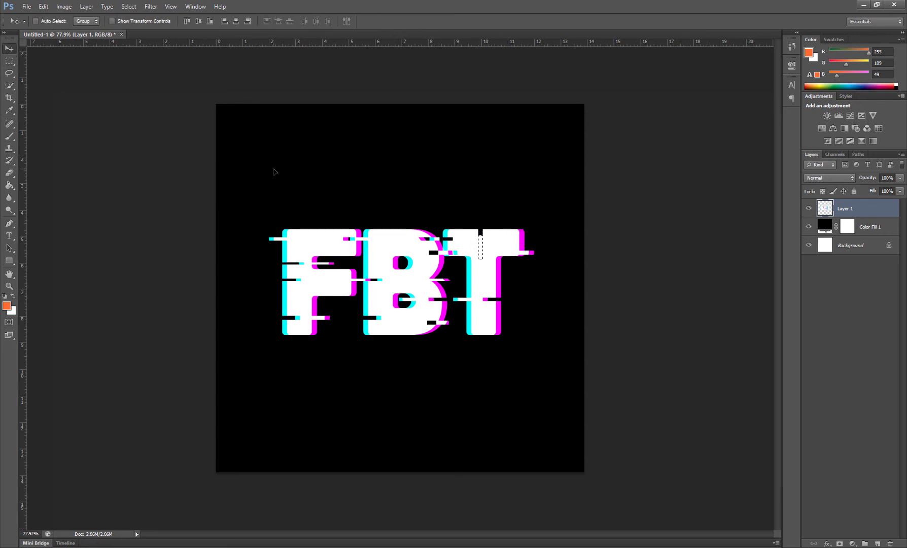
{"action": "key", "text": "ctrl+d"}
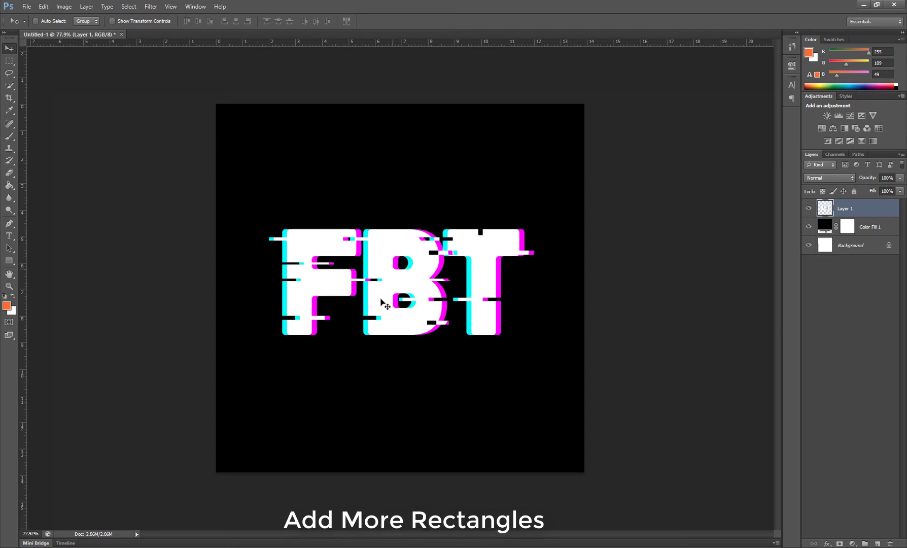
Step: Zoom in to about 103% on the lettering and select the Rectangle tool
{"action": "left_click", "coordinate": [8, 286]}
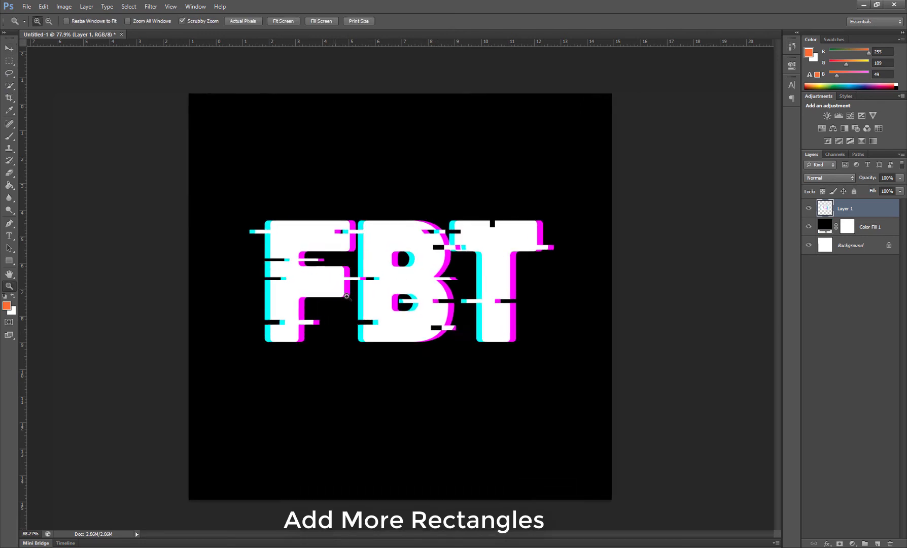
{"action": "left_click_drag", "start_coordinate": [337, 292], "coordinate": [350, 299]}
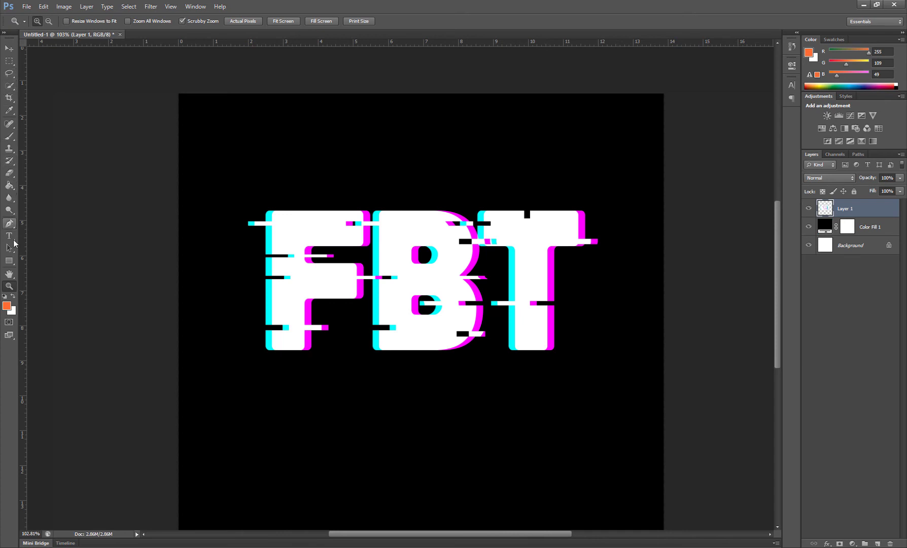
{"action": "left_click", "coordinate": [11, 261]}
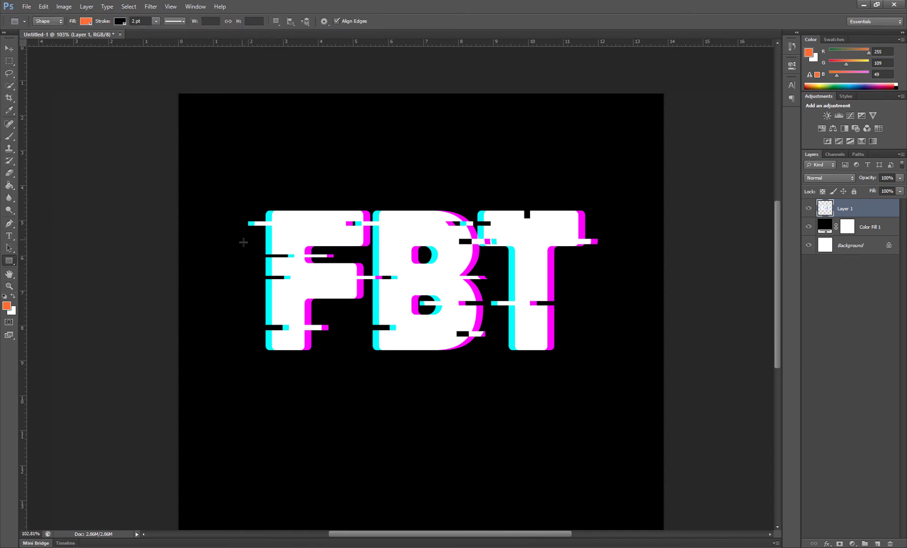
Step: Draw a small 20 × 15 px rectangle above the F and fill it with cyan sampled from the text
{"action": "left_click_drag", "start_coordinate": [303, 201], "coordinate": [311, 205]}
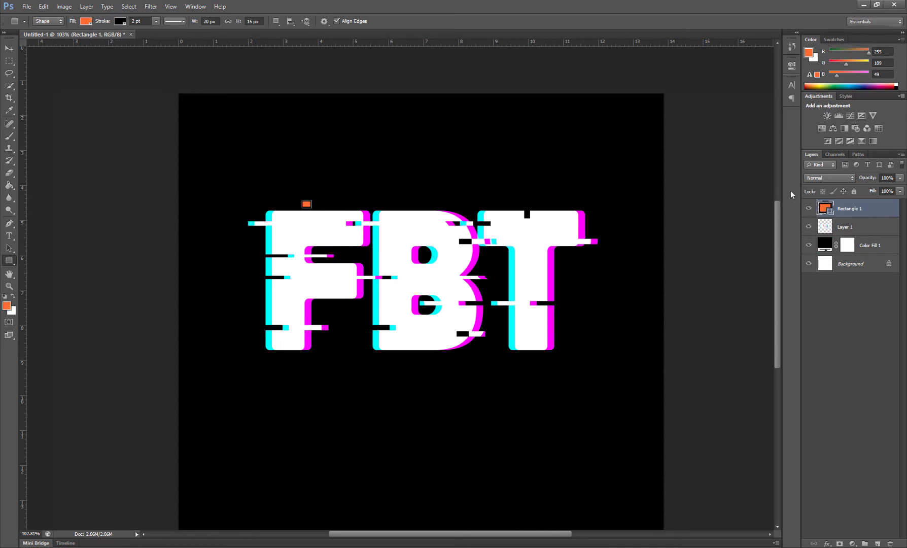
{"action": "double_click", "coordinate": [823, 208]}
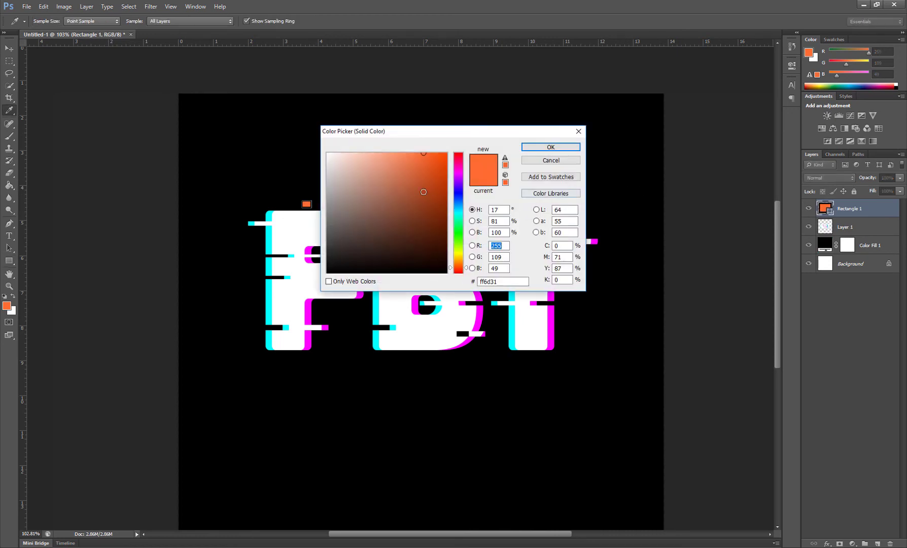
{"action": "left_click", "coordinate": [367, 235]}
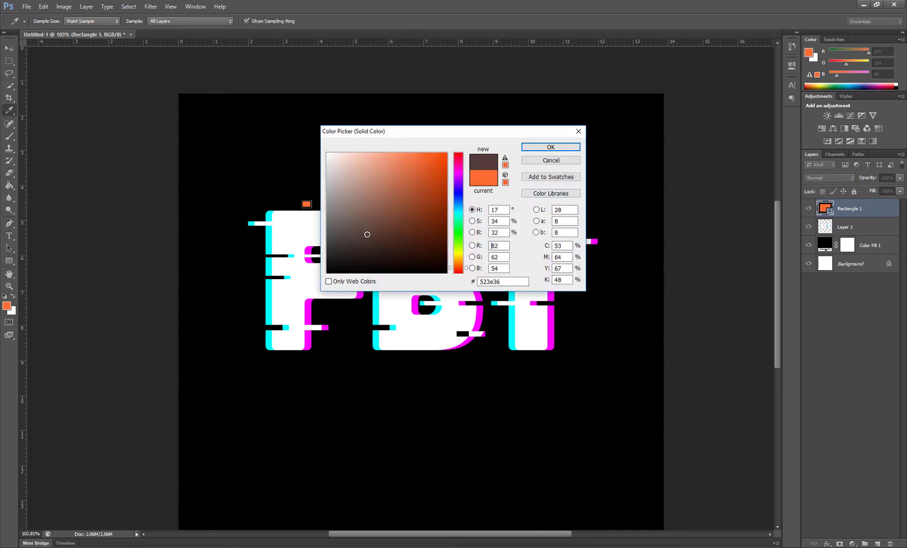
{"action": "left_click", "coordinate": [252, 223]}
{"action": "left_click", "coordinate": [547, 148]}
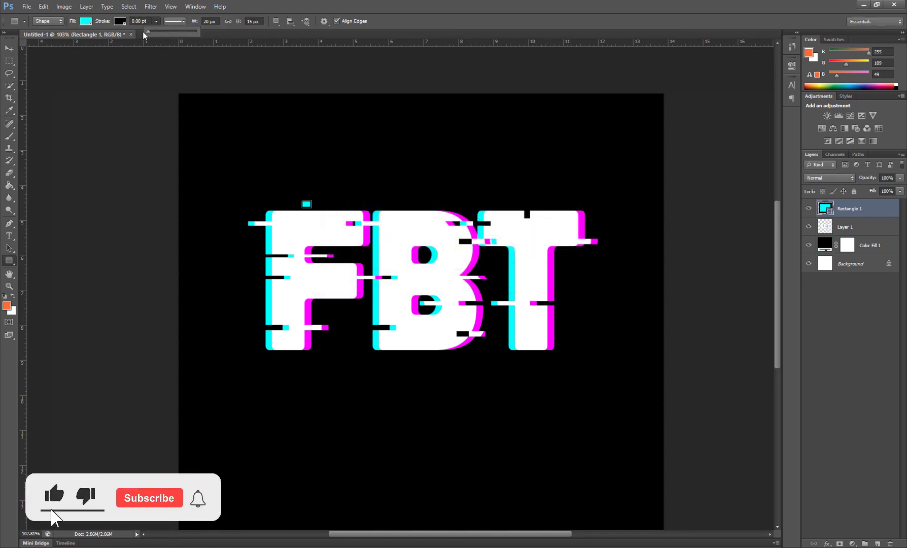
{"action": "left_click", "coordinate": [7, 49]}
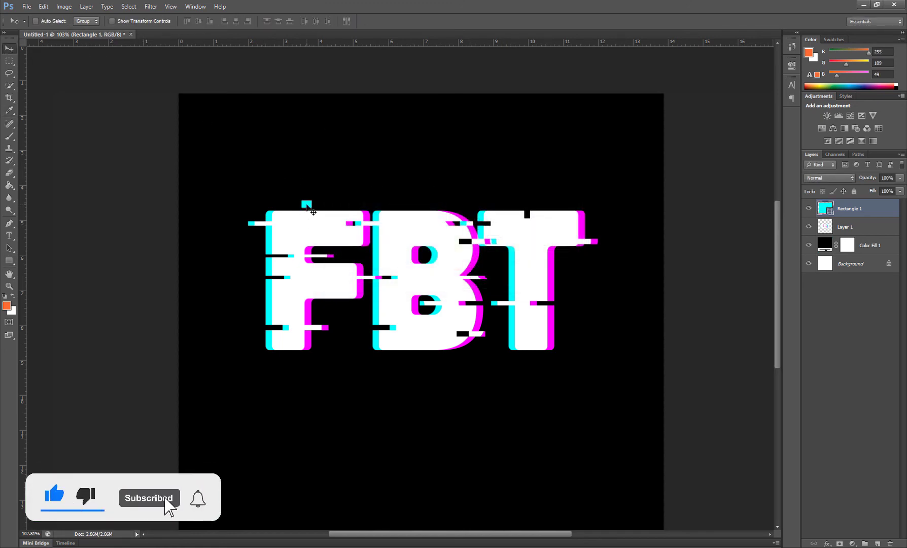
Step: Draw six more small cyan squares scattered around the FBT letters
{"action": "key", "text": "u"}
{"action": "left_click_drag", "start_coordinate": [343, 314], "coordinate": [351, 323]}
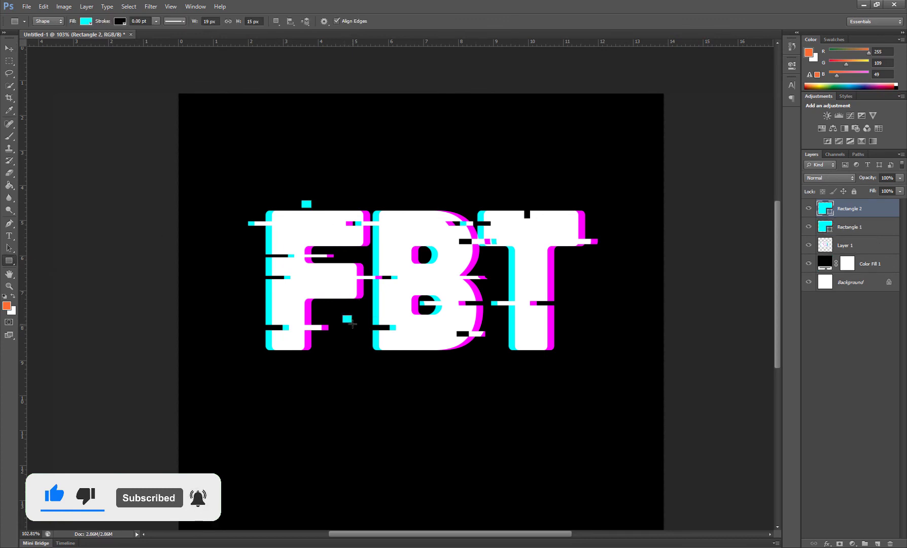
{"action": "left_click_drag", "start_coordinate": [489, 315], "coordinate": [498, 323]}
{"action": "left_click_drag", "start_coordinate": [236, 284], "coordinate": [246, 294]}
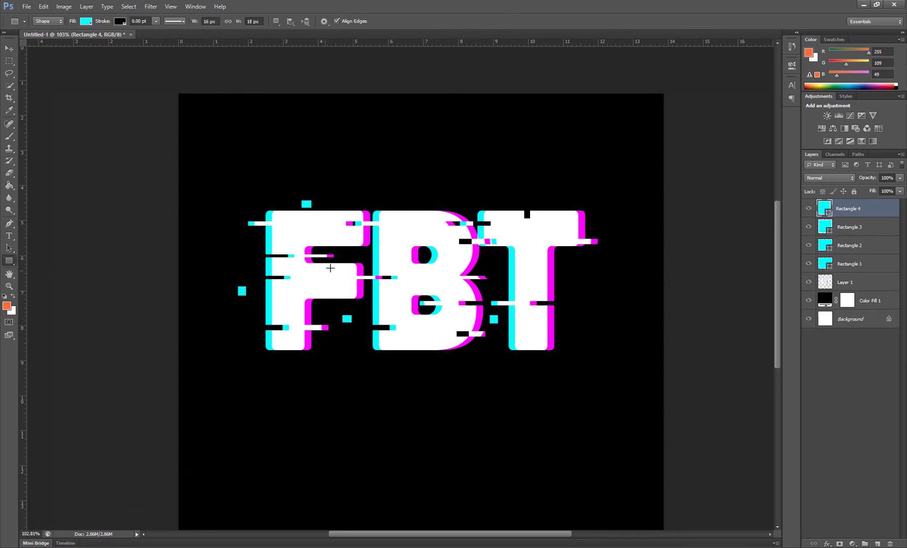
{"action": "left_click_drag", "start_coordinate": [470, 203], "coordinate": [478, 209]}
{"action": "left_click_drag", "start_coordinate": [342, 256], "coordinate": [350, 261]}
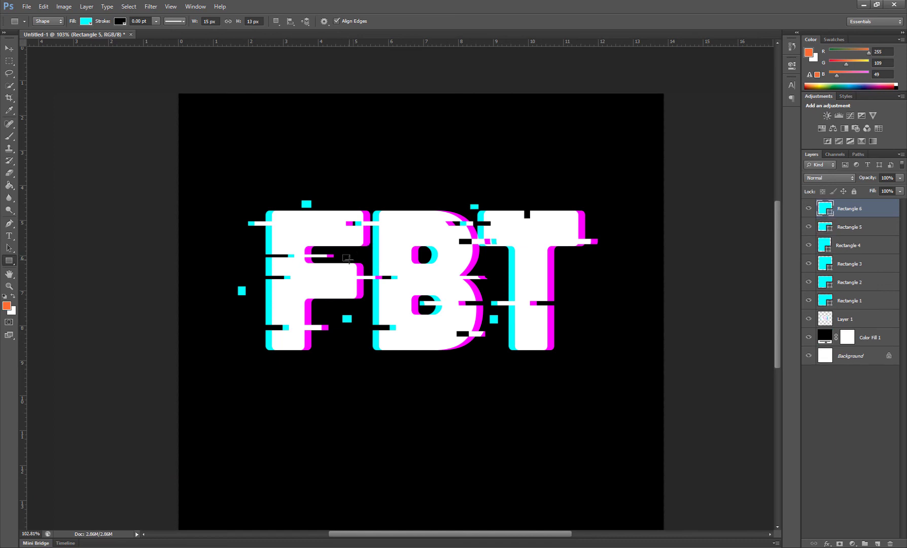
{"action": "left_click_drag", "start_coordinate": [490, 259], "coordinate": [497, 266]}
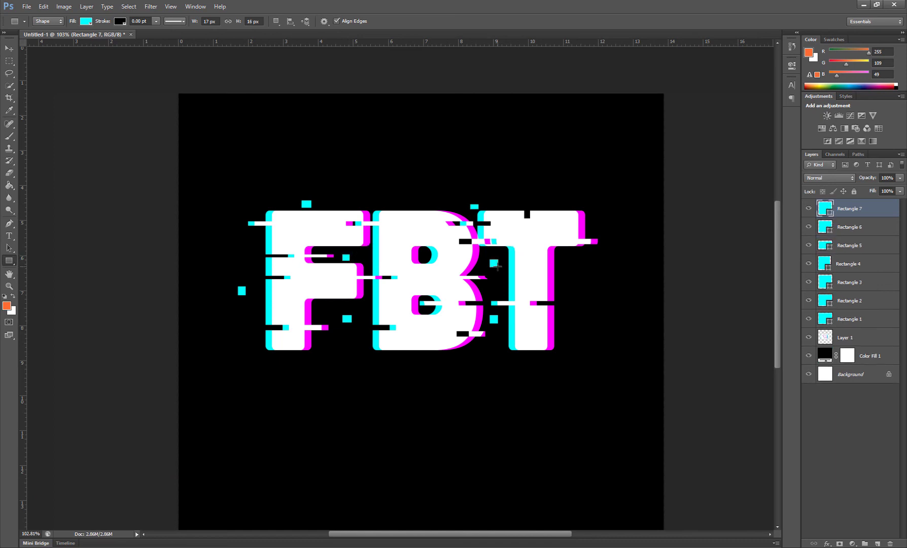
Step: Recolour the latest square magenta and add four magenta squares around the letters
{"action": "double_click", "coordinate": [826, 208]}
{"action": "left_click", "coordinate": [551, 325]}
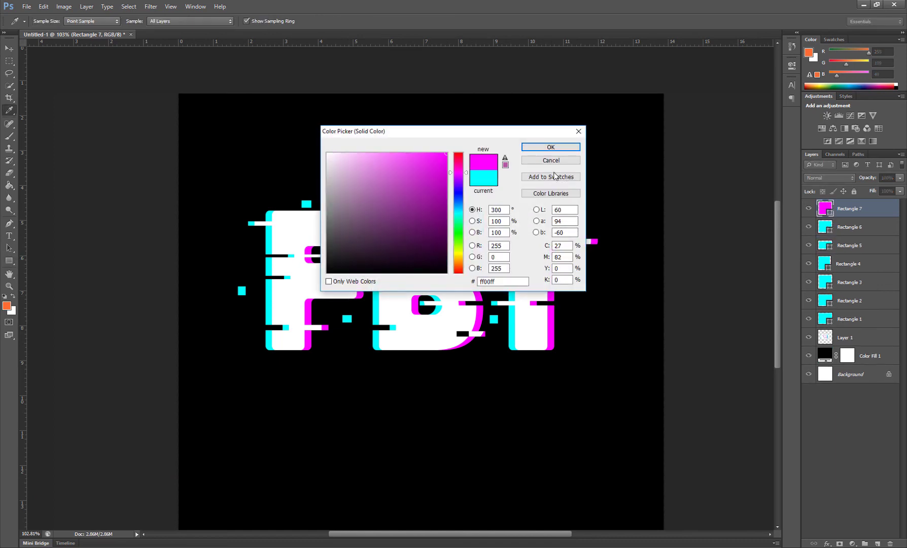
{"action": "left_click", "coordinate": [536, 146]}
{"action": "left_click_drag", "start_coordinate": [568, 264], "coordinate": [571, 266]}
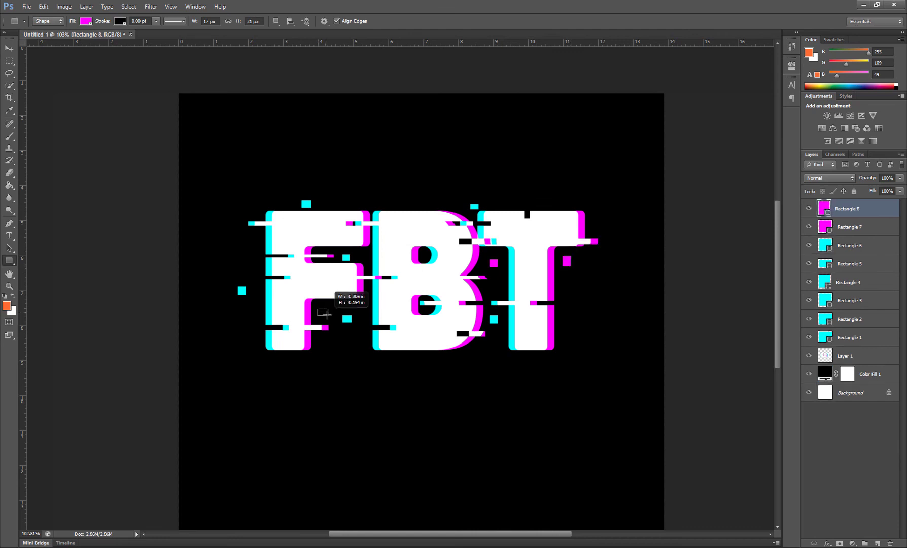
{"action": "left_click_drag", "start_coordinate": [325, 314], "coordinate": [329, 315]}
{"action": "left_click_drag", "start_coordinate": [334, 190], "coordinate": [337, 191]}
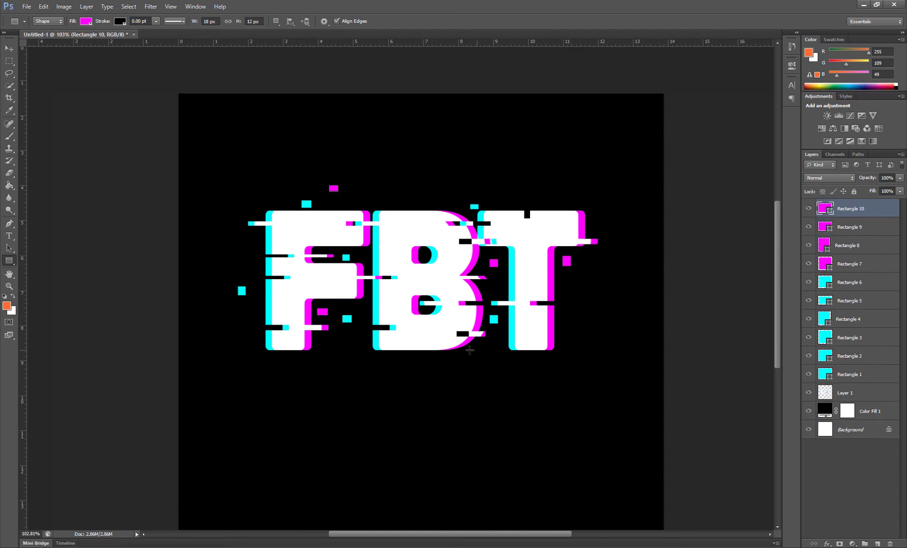
{"action": "left_click_drag", "start_coordinate": [467, 352], "coordinate": [477, 357]}
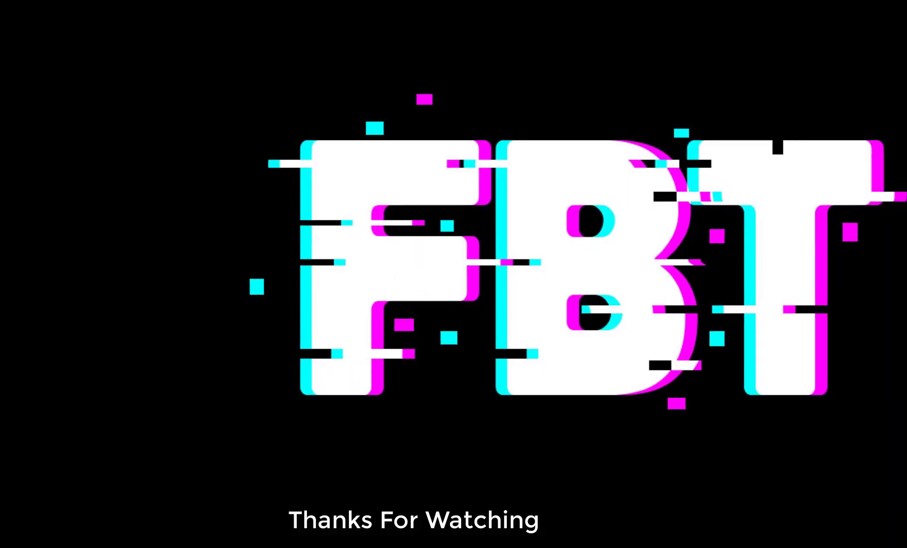